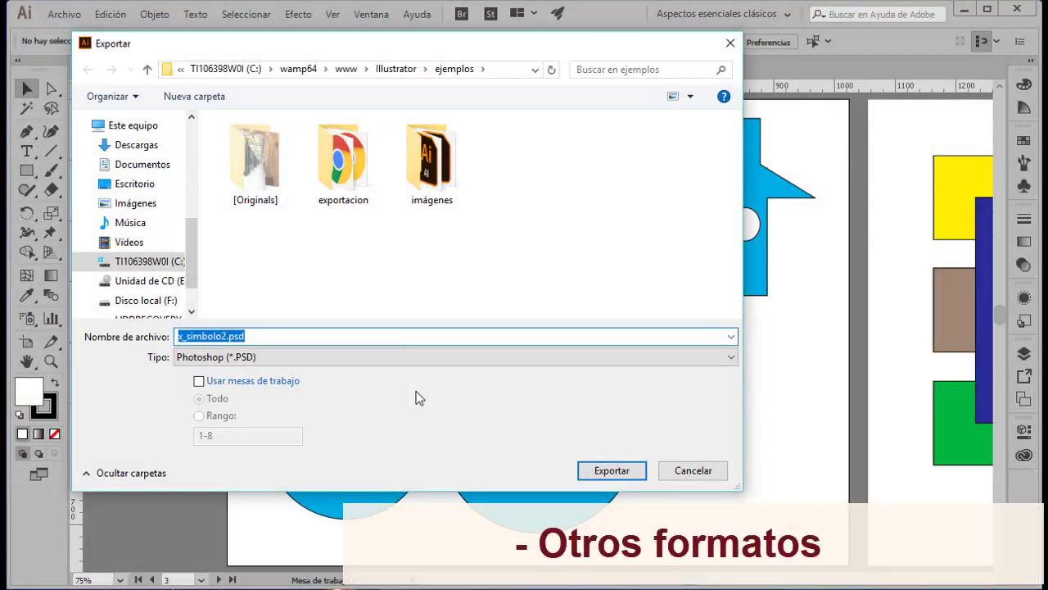
# Browse the format list and packaging options, and mark all assets for export.
pyautogui.click(420, 360)
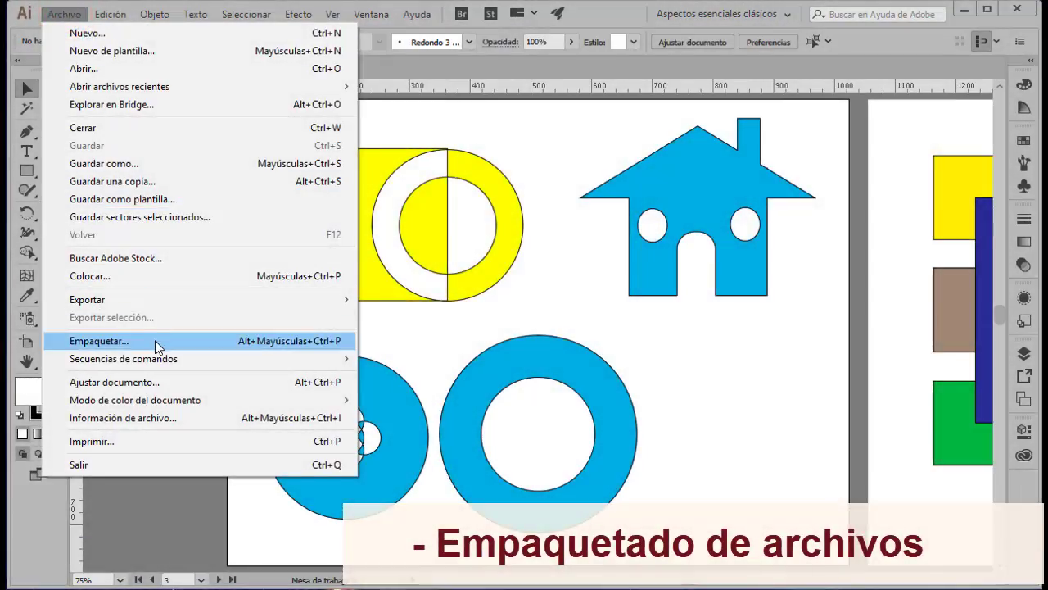
pyautogui.click(155, 339)
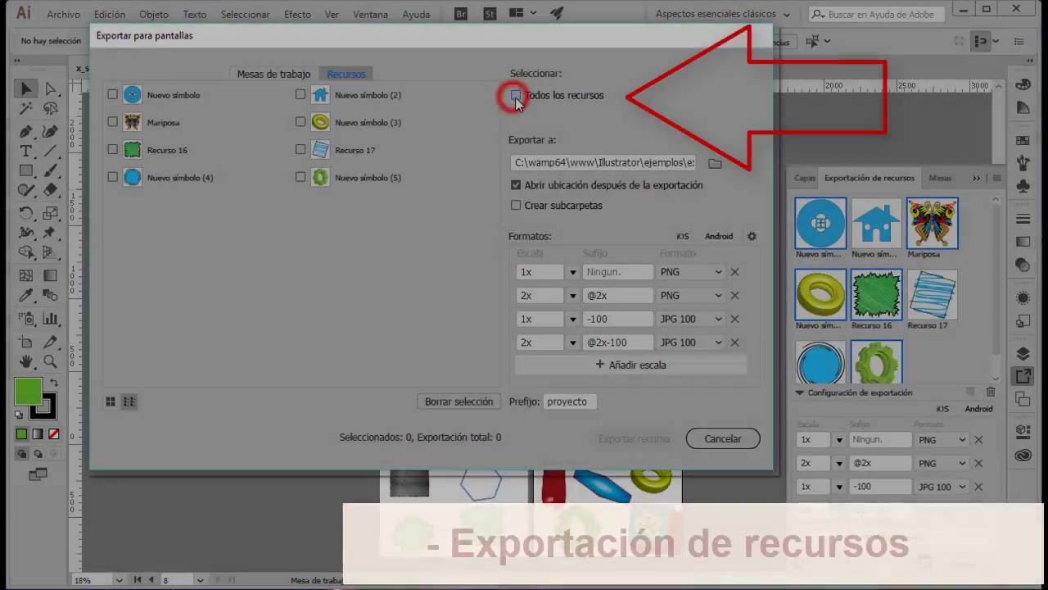
pyautogui.click(515, 95)
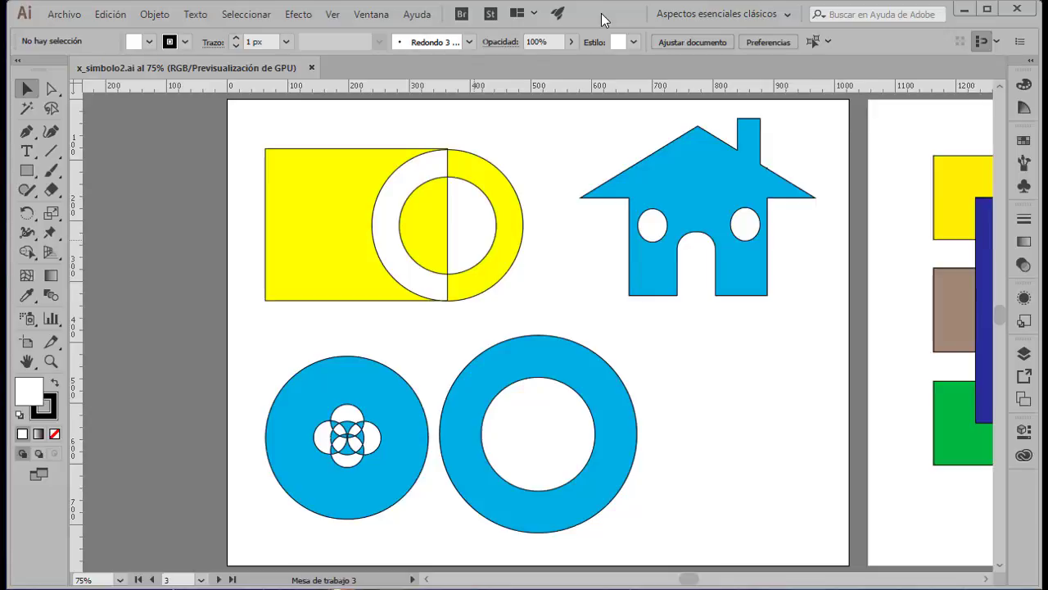
# Start saving the document as Illustrator EPS, then cancel without saving.
pyautogui.click(61, 15)
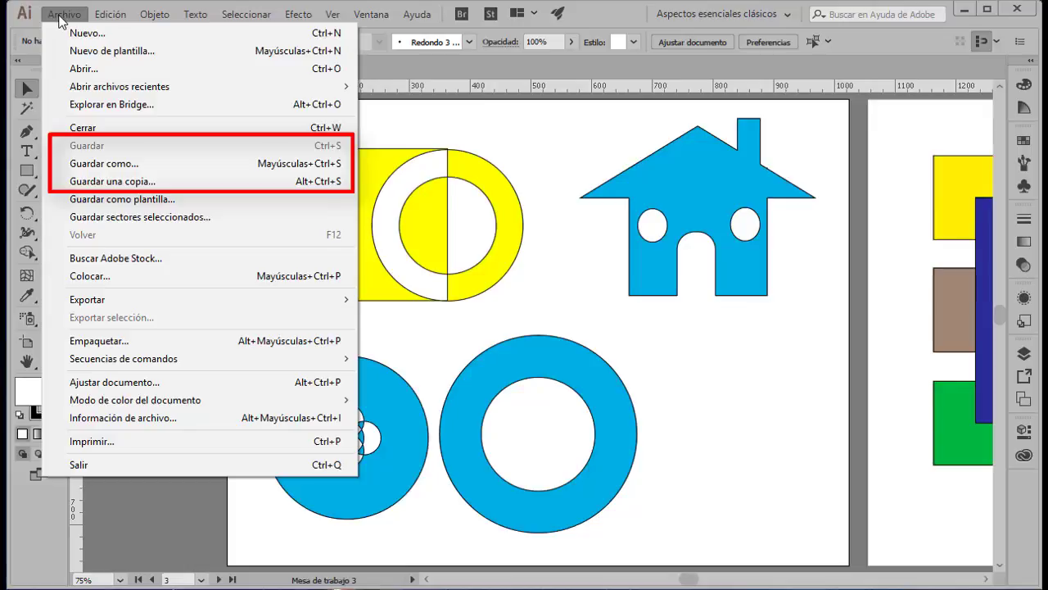
pyautogui.click(140, 163)
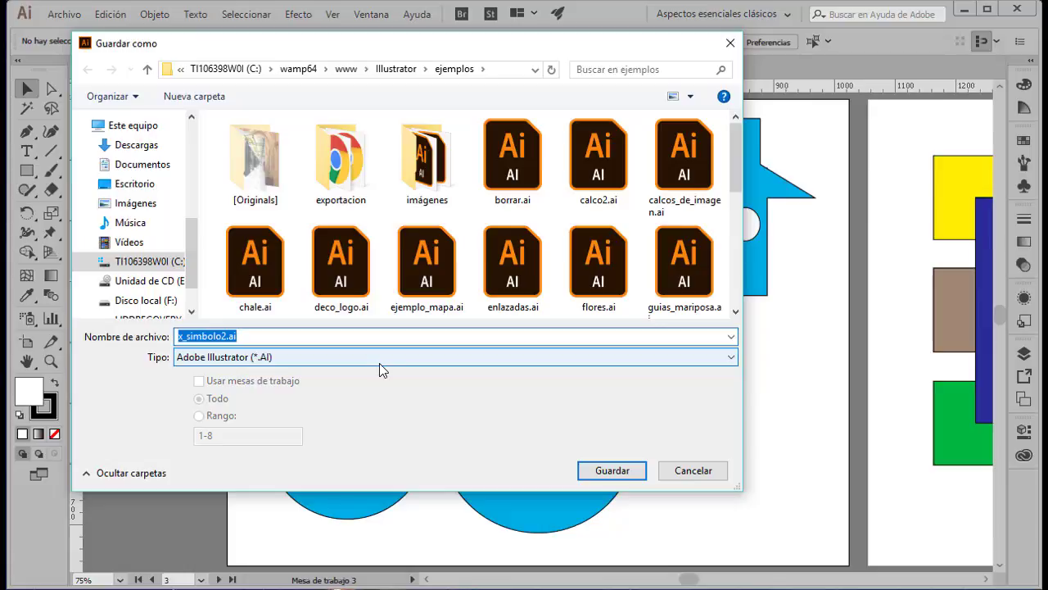
pyautogui.click(379, 363)
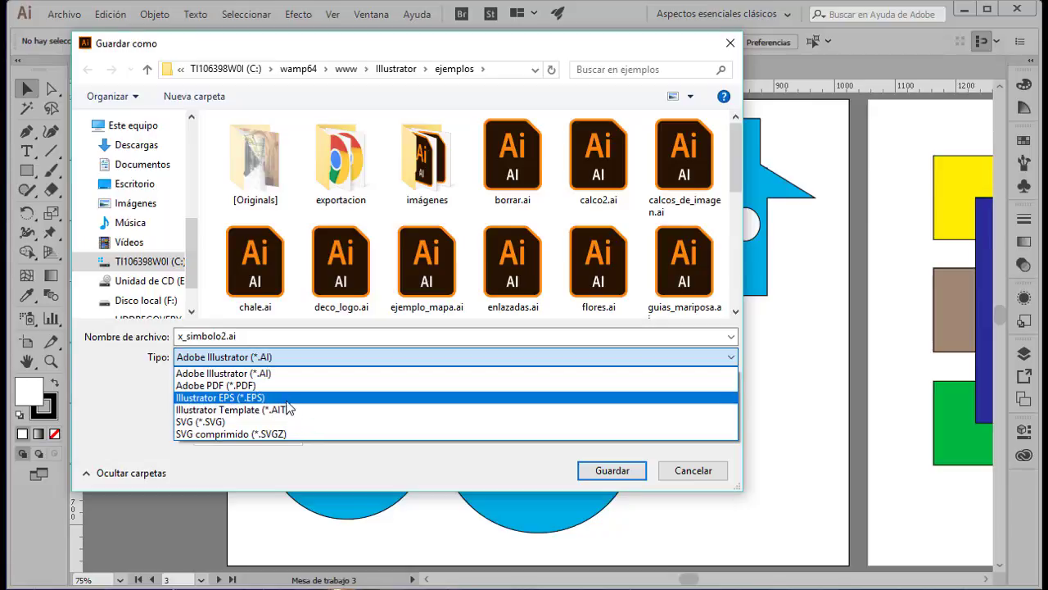
pyautogui.click(286, 398)
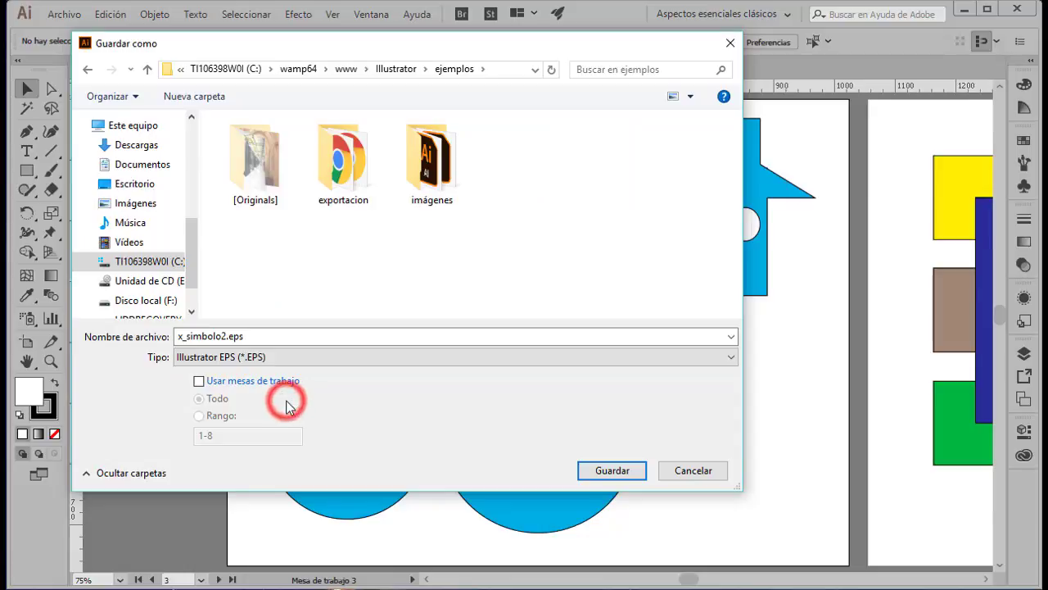
pyautogui.click(622, 471)
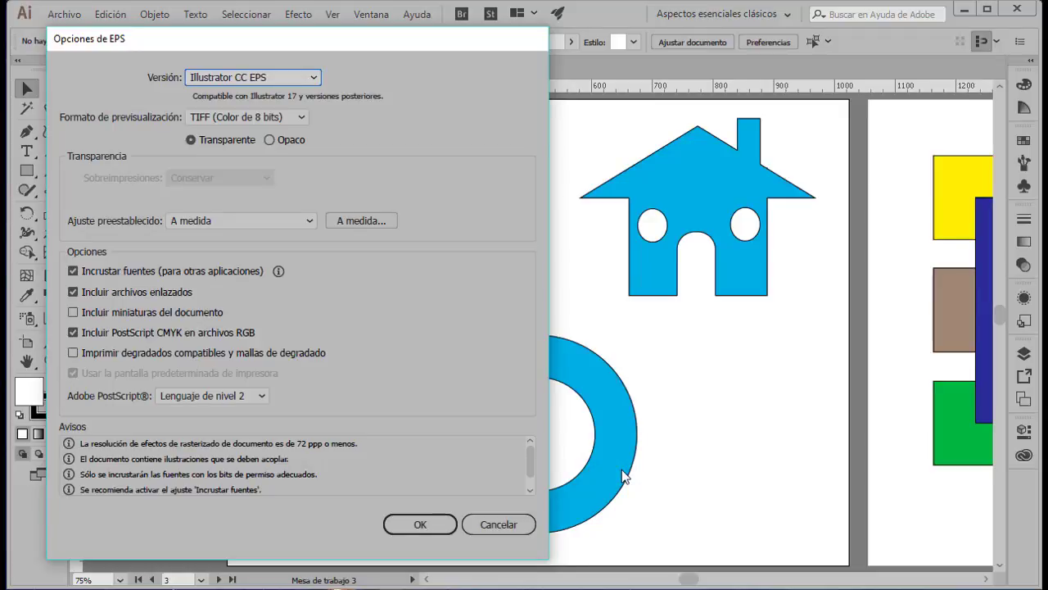
pyautogui.click(481, 522)
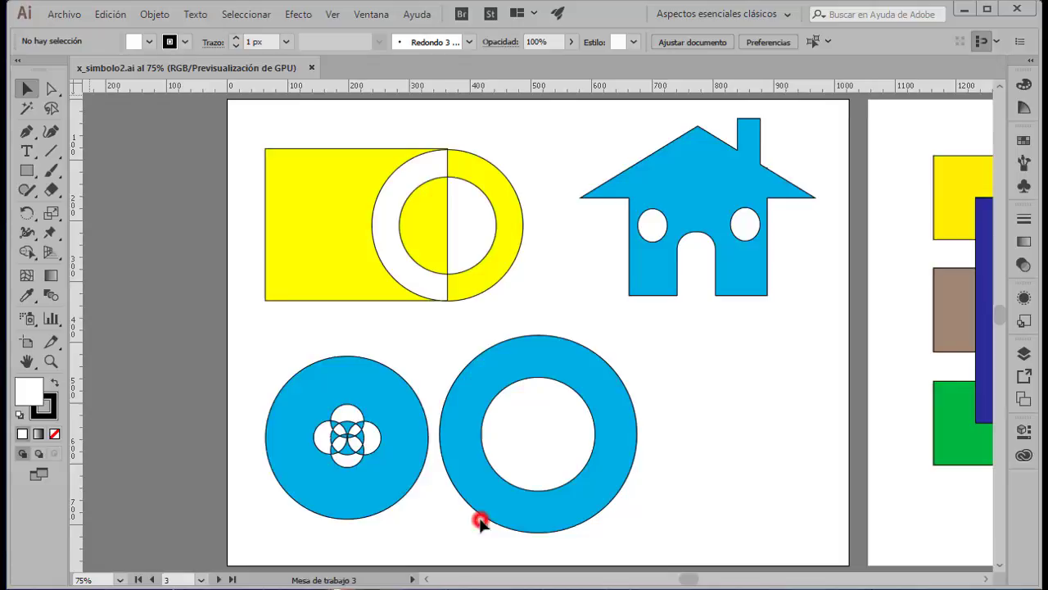
# Start saving the document as Adobe PDF, then cancel without saving.
pyautogui.click(62, 14)
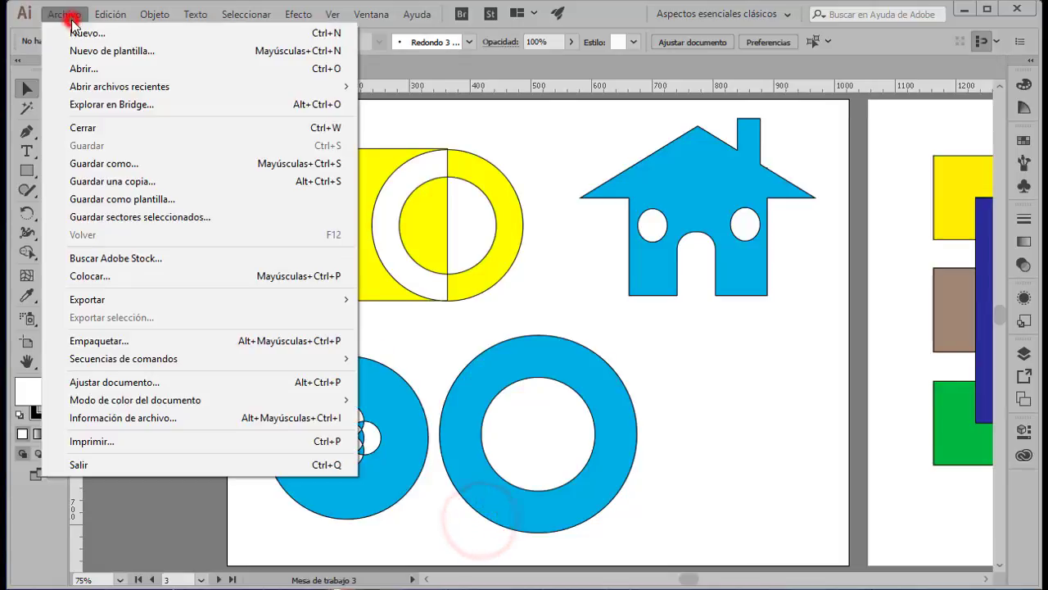
pyautogui.click(121, 164)
pyautogui.click(267, 357)
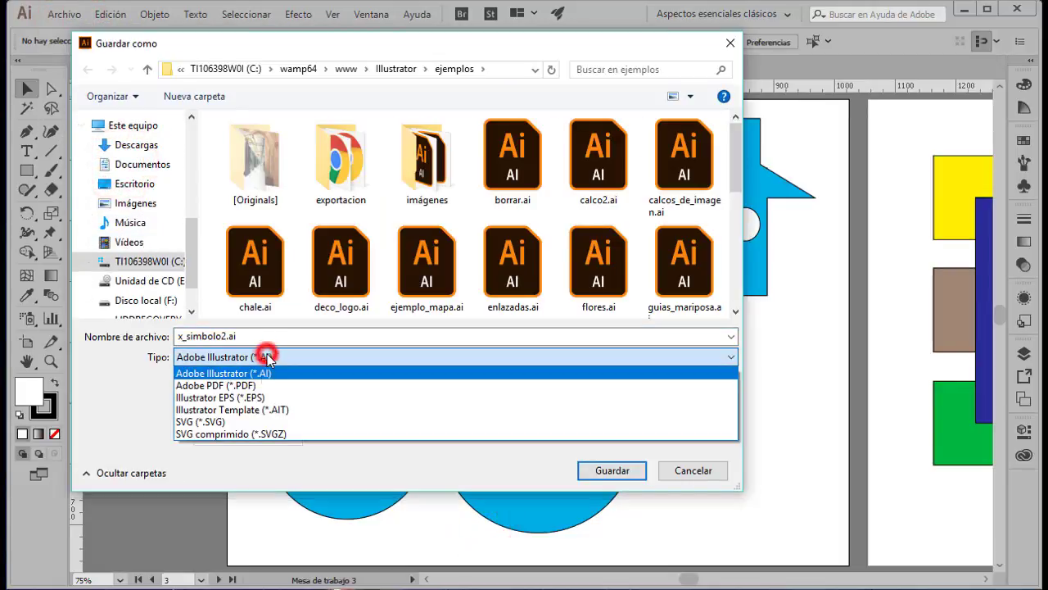
pyautogui.click(262, 385)
pyautogui.click(585, 472)
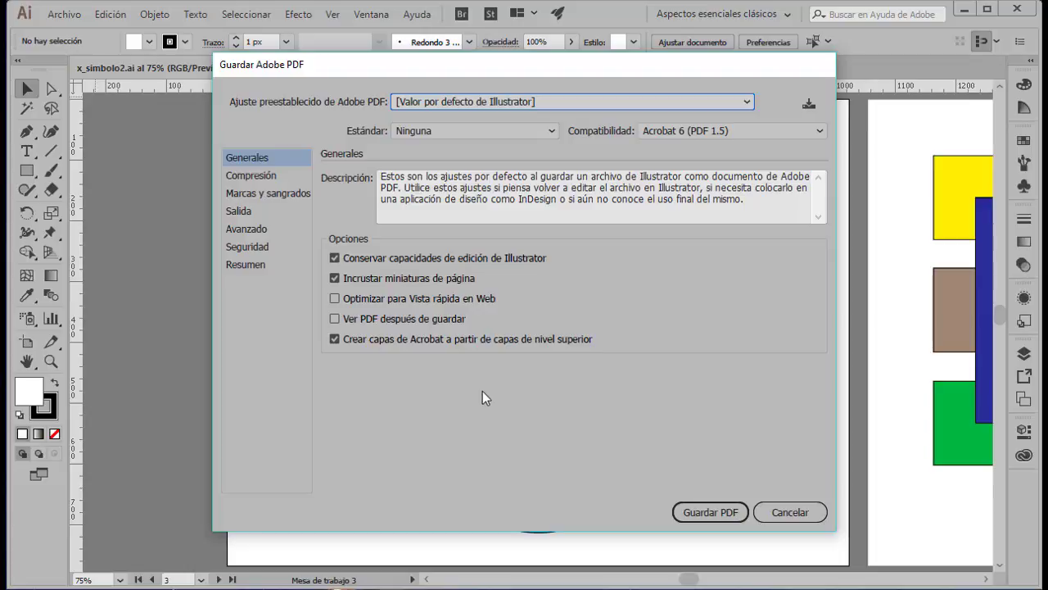
pyautogui.click(790, 511)
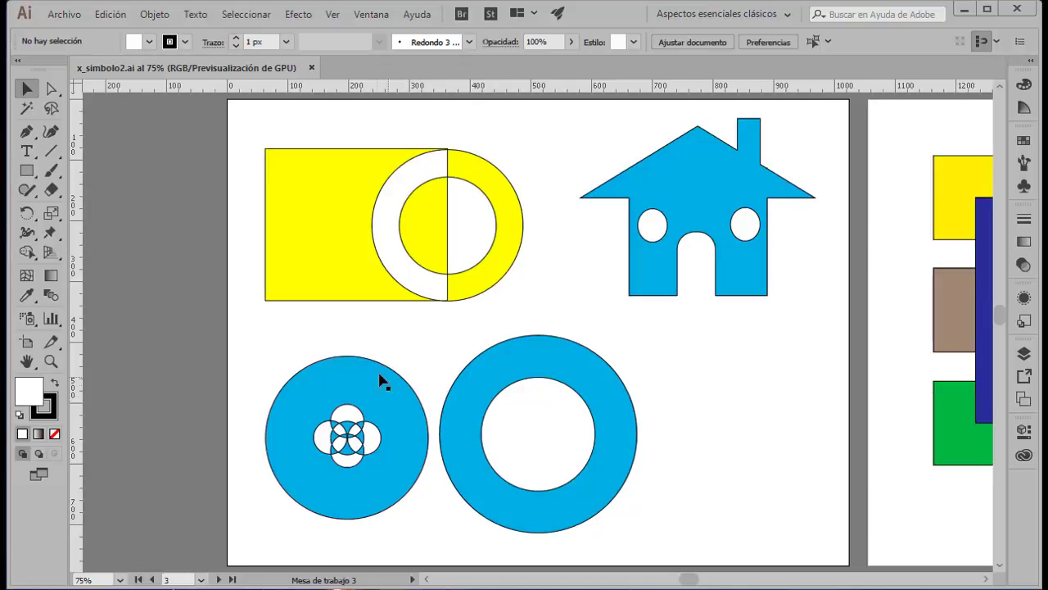
# Review File Info metadata (basic, camera, GPS, origin), keeping copyright Desconocido, and close unchanged.
pyautogui.click(68, 14)
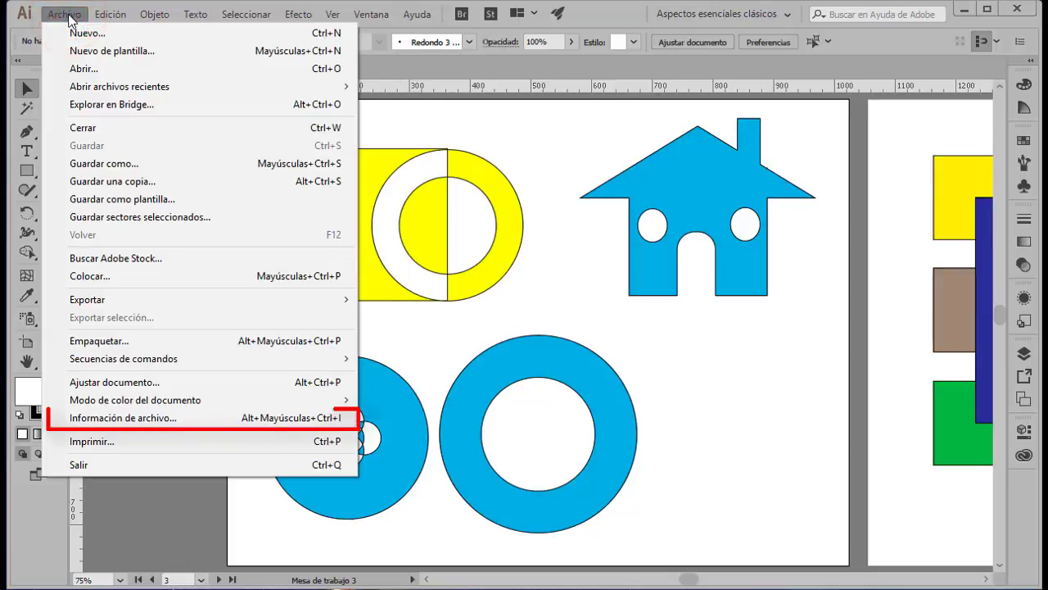
pyautogui.click(195, 421)
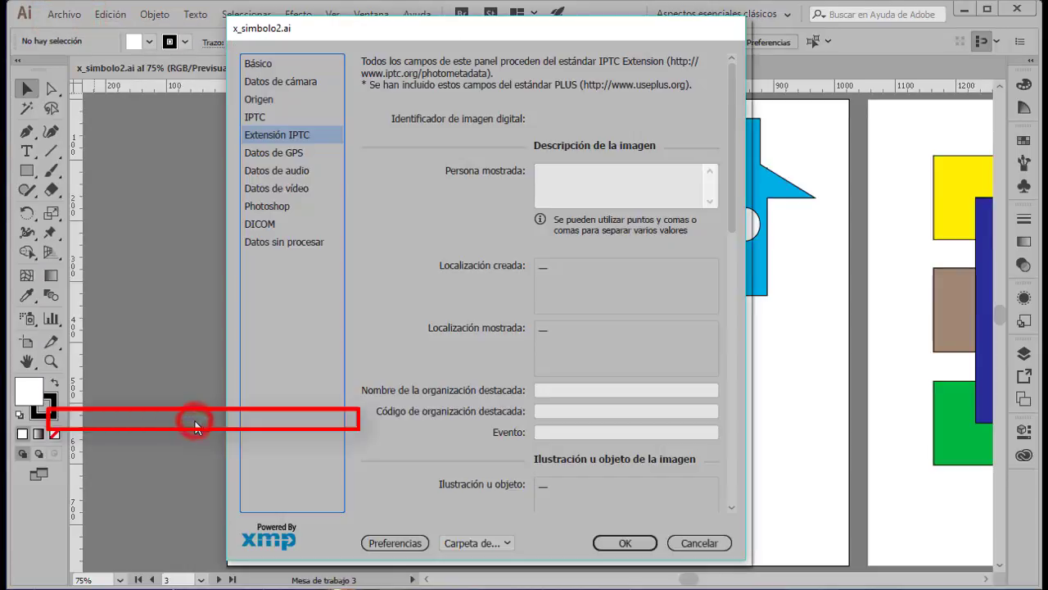
pyautogui.click(276, 66)
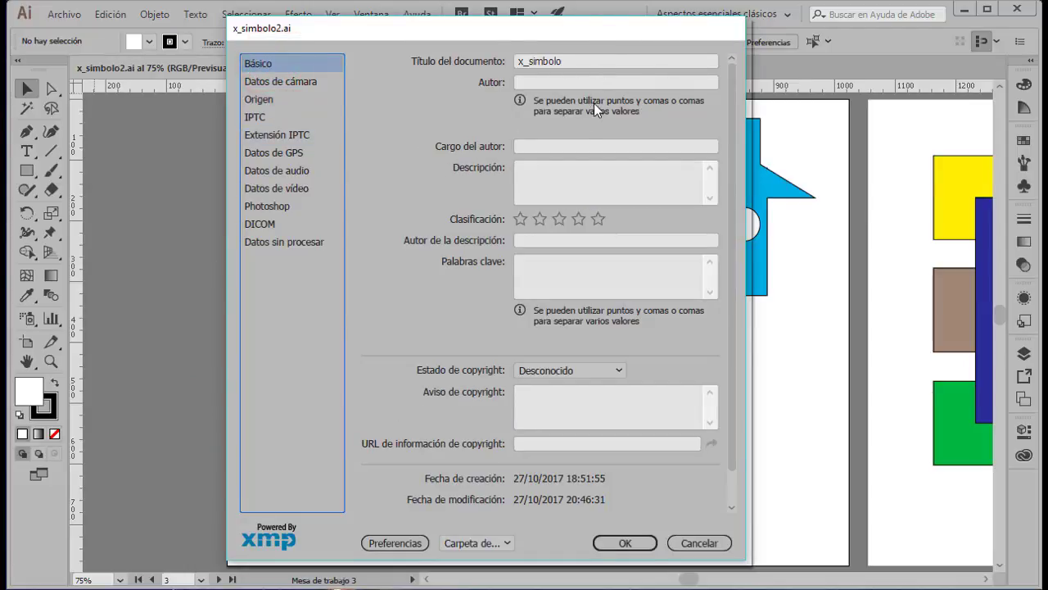
pyautogui.click(577, 146)
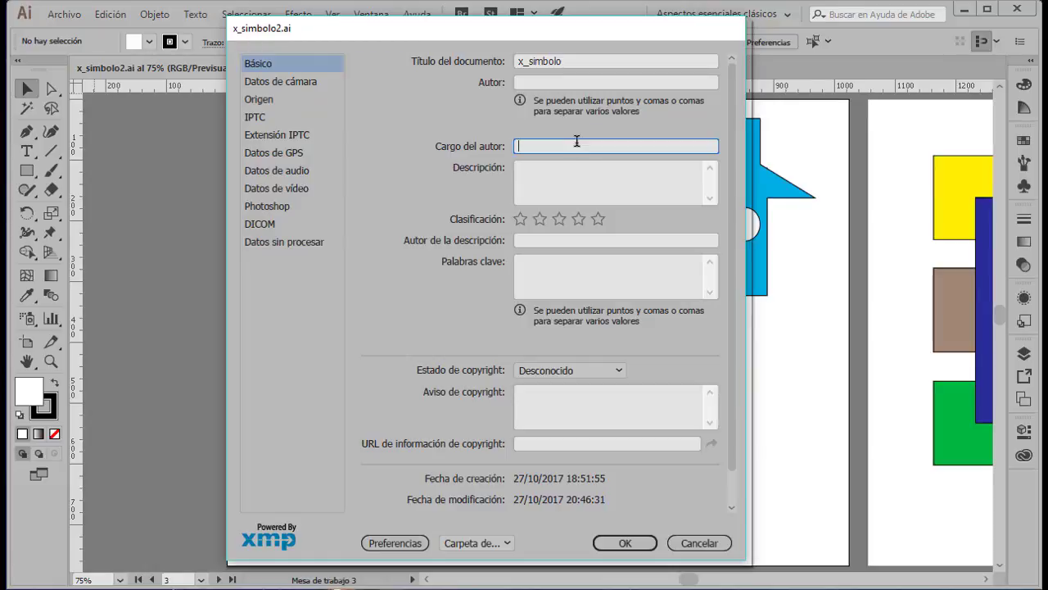
pyautogui.click(576, 173)
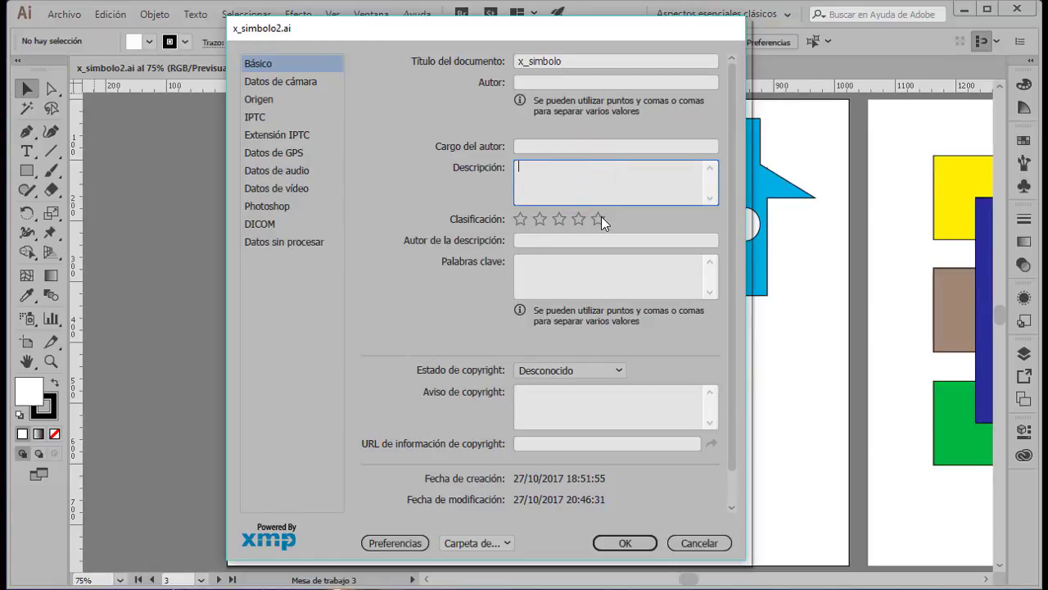
pyautogui.click(605, 370)
pyautogui.click(605, 371)
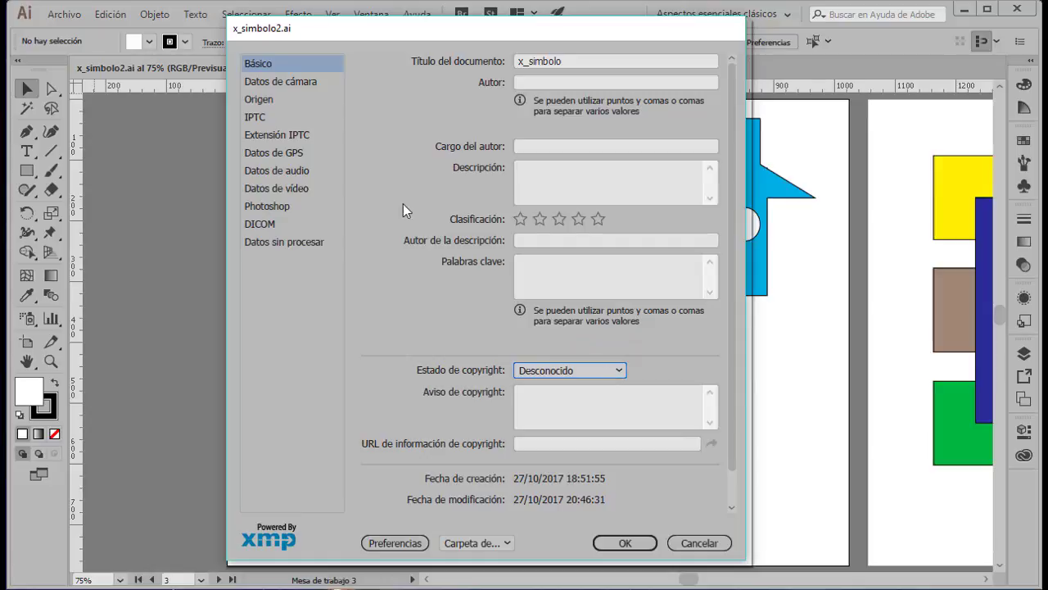
pyautogui.click(307, 84)
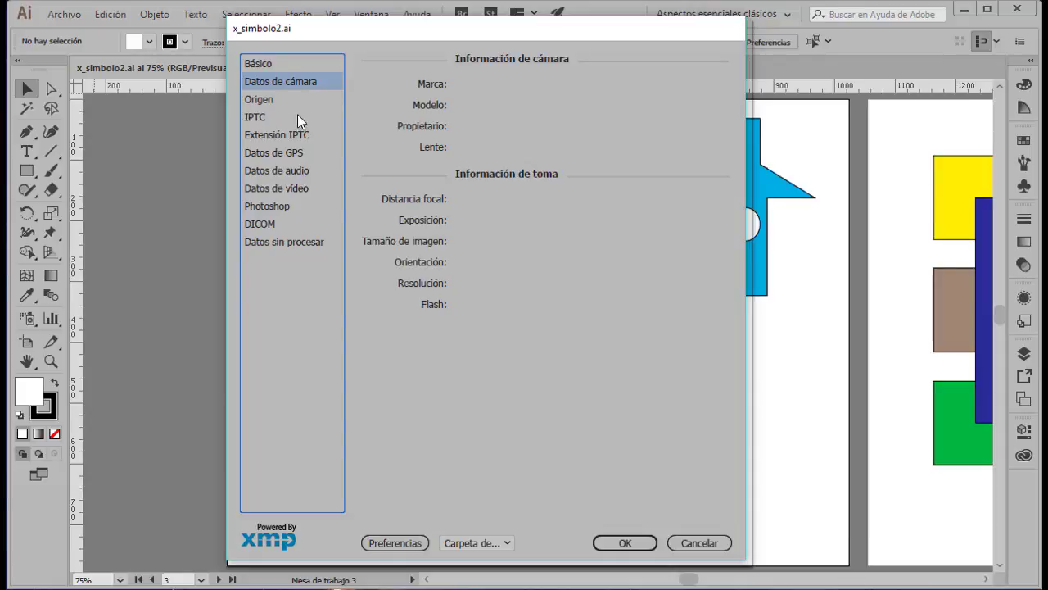
pyautogui.click(299, 153)
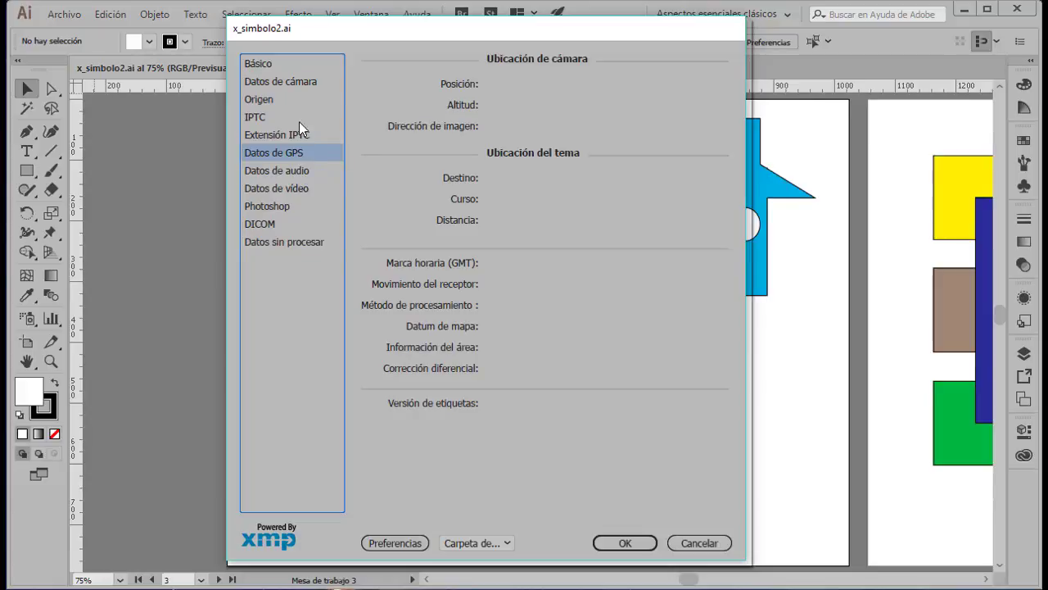
pyautogui.click(287, 97)
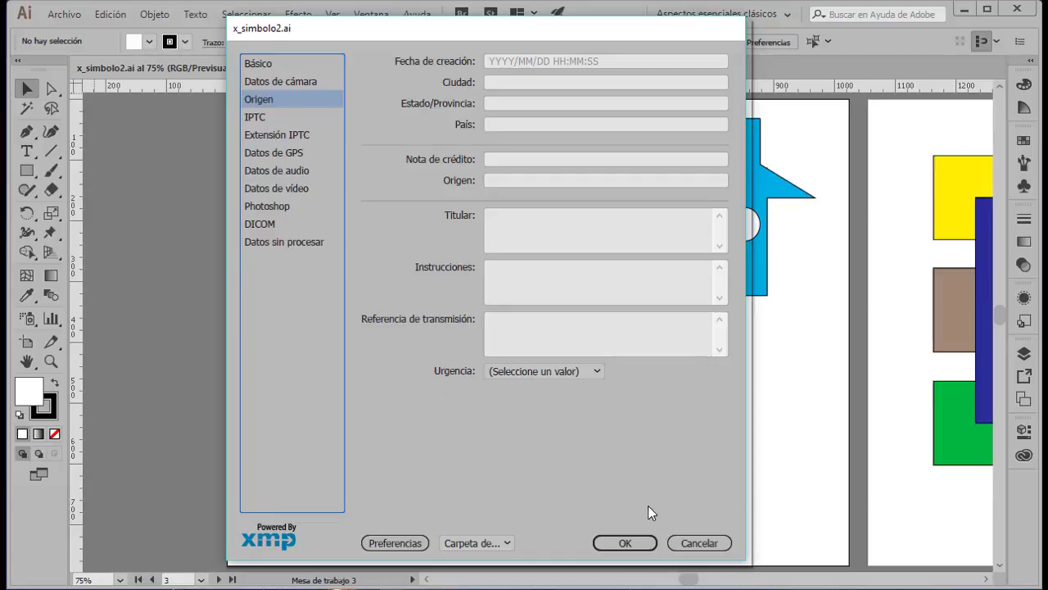
pyautogui.click(701, 544)
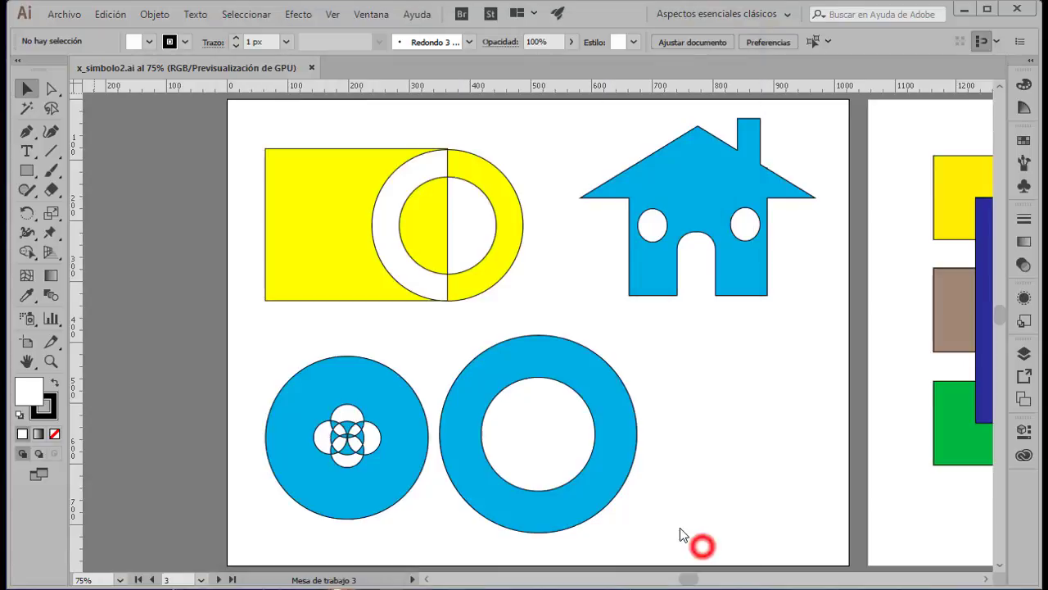
# Export the artwork as x_simbolo2.jpg with the JPEG (*.JPG) type.
pyautogui.click(65, 15)
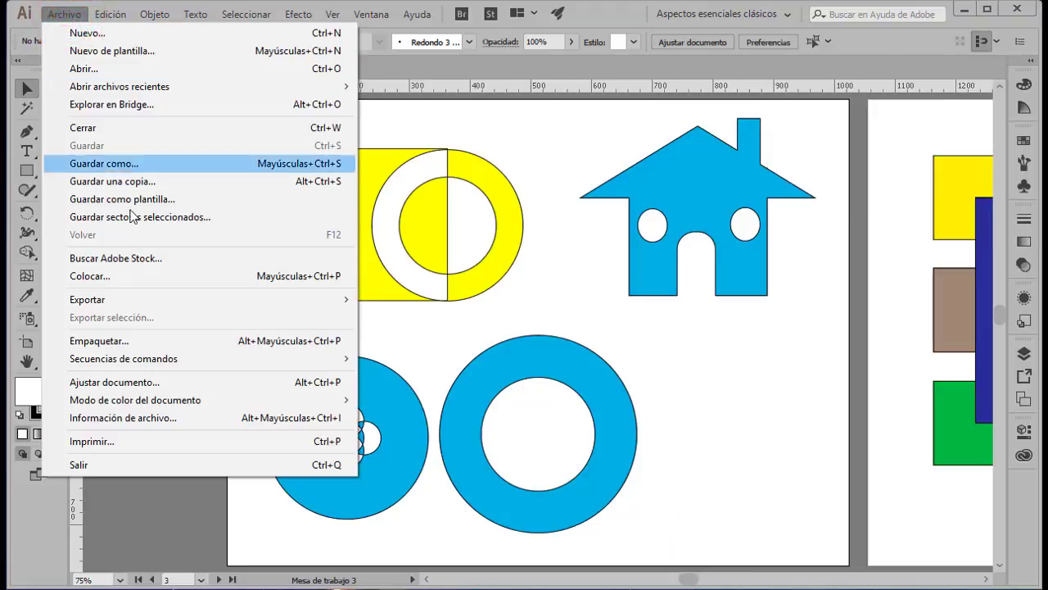
pyautogui.moveTo(197, 300)
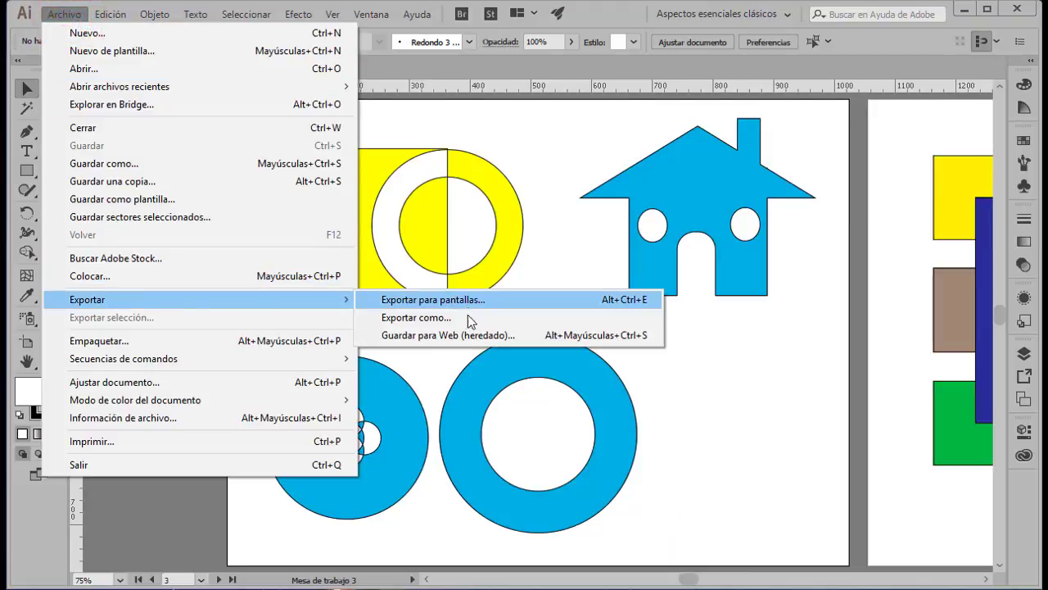
pyautogui.click(469, 318)
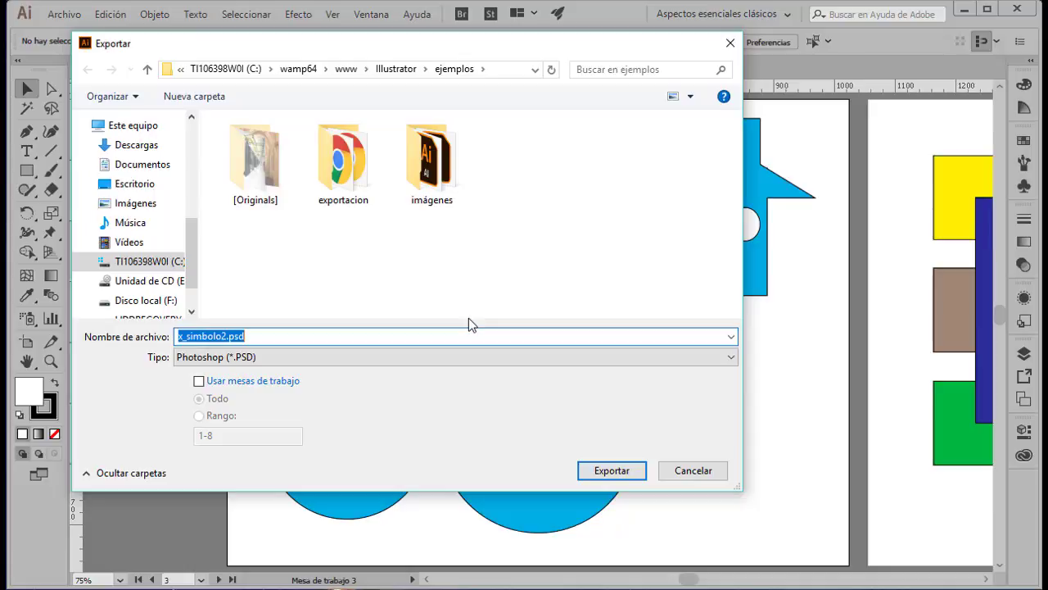
pyautogui.click(420, 360)
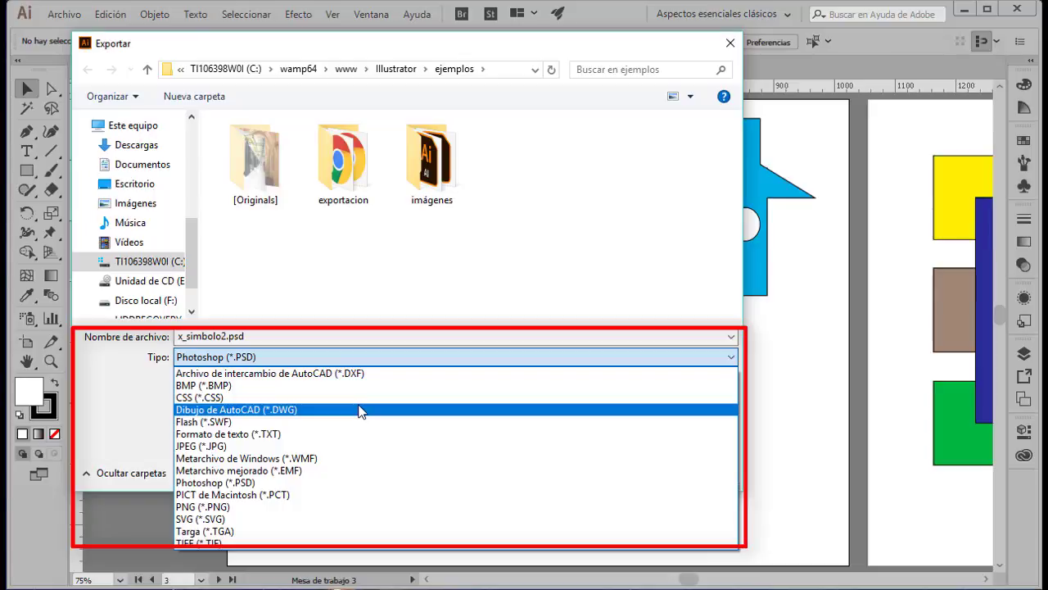
pyautogui.click(296, 447)
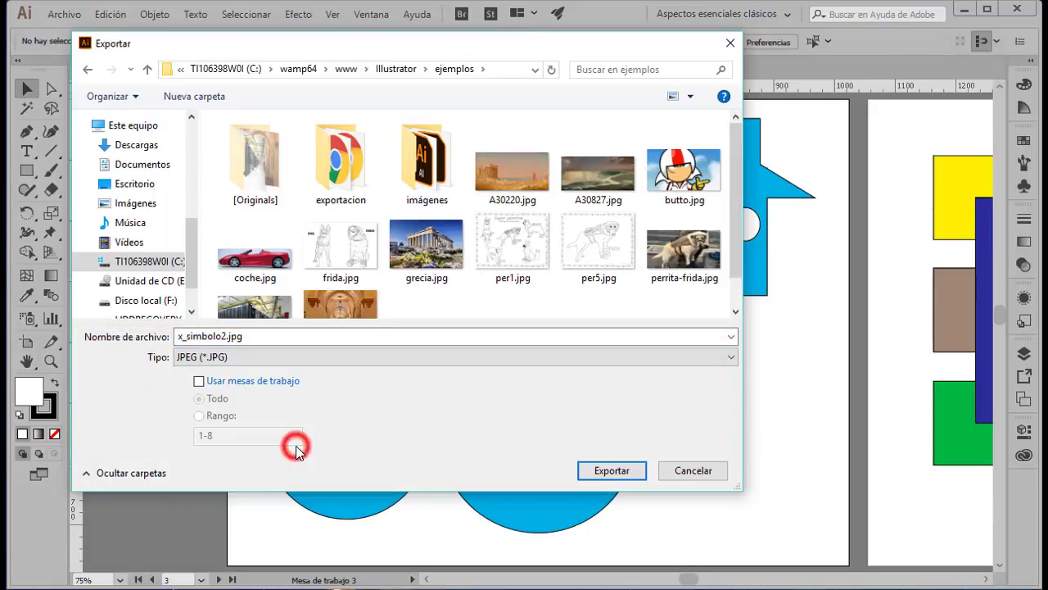
pyautogui.click(620, 476)
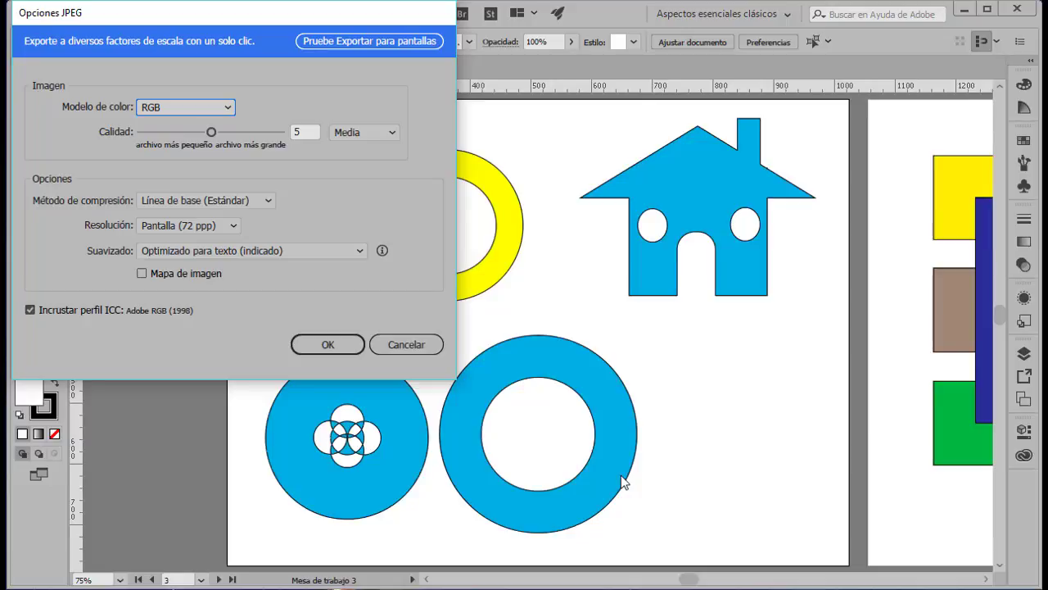
# Cancel the Opciones JPEG dialog, abandoning the JPEG export.
pyautogui.click(395, 349)
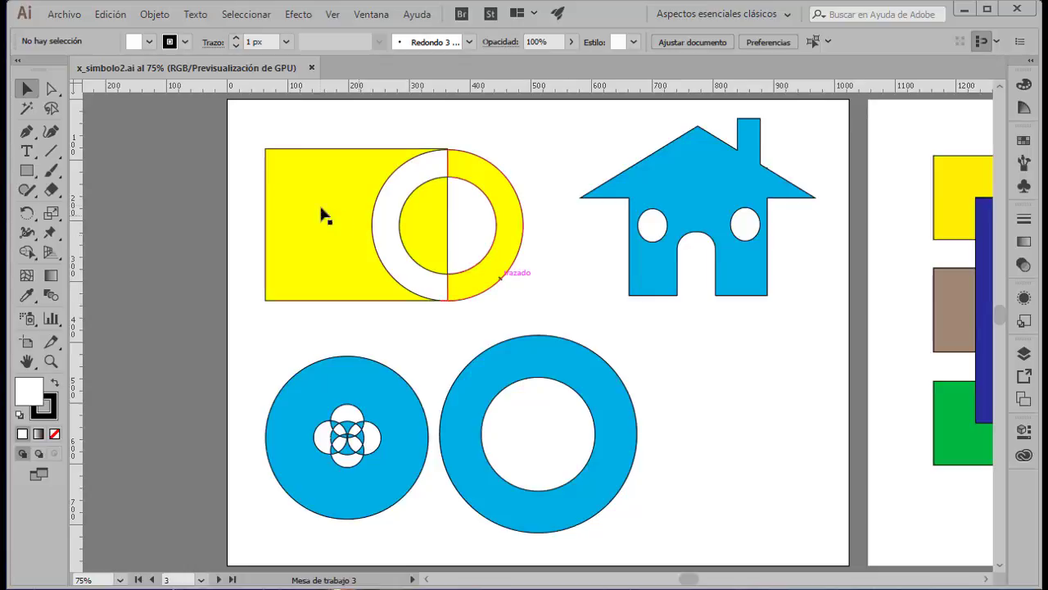
# Choose Archivo > Empaquetar to open packaging settings for x_simbolo2_Carpeta.
pyautogui.click(64, 15)
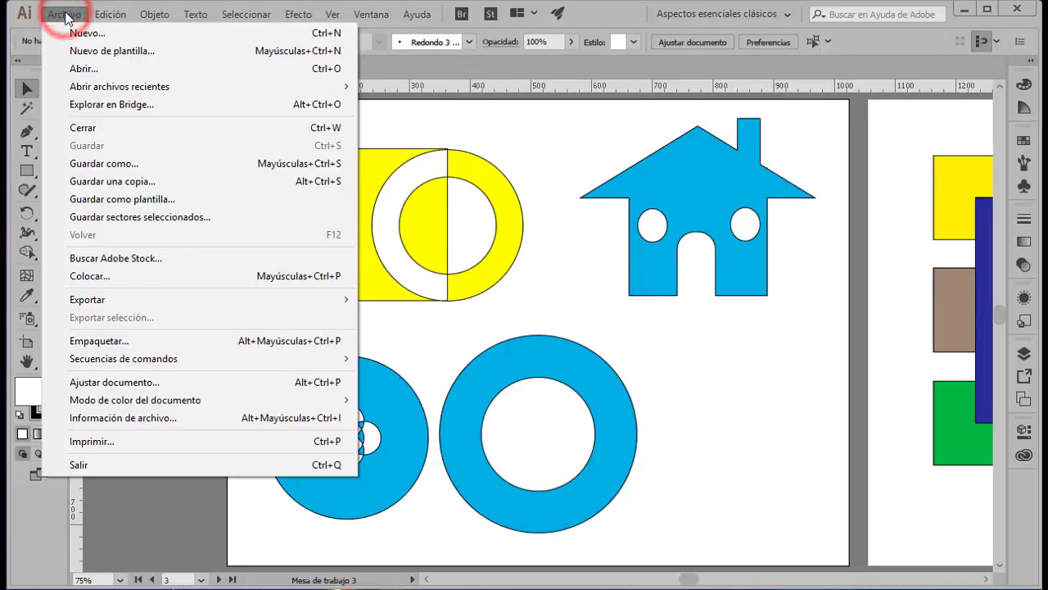
pyautogui.click(155, 340)
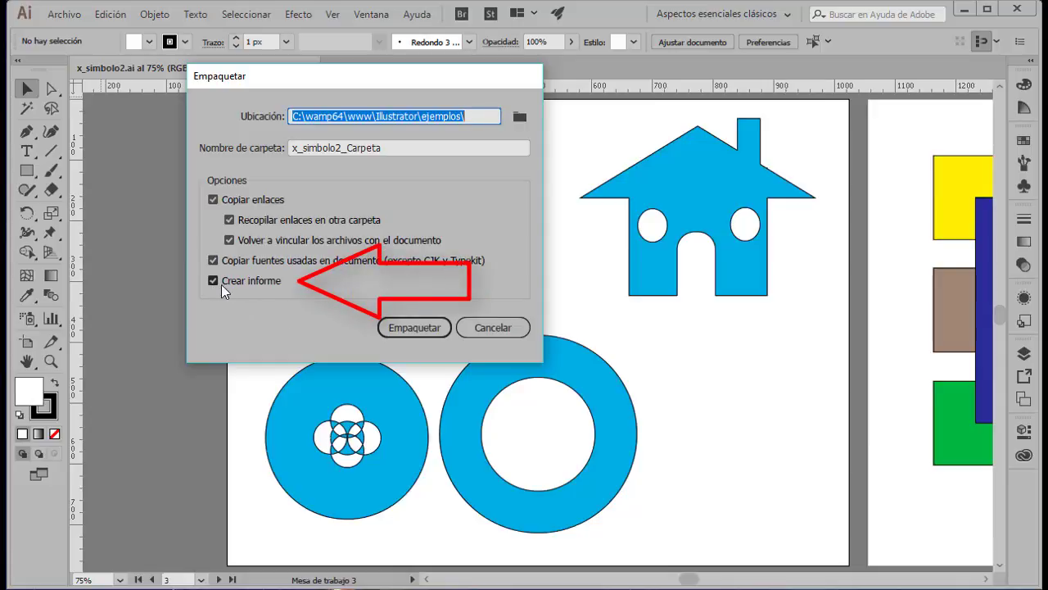
# Create the package, accept the font licensing warning, and show the package folder.
pyautogui.click(420, 330)
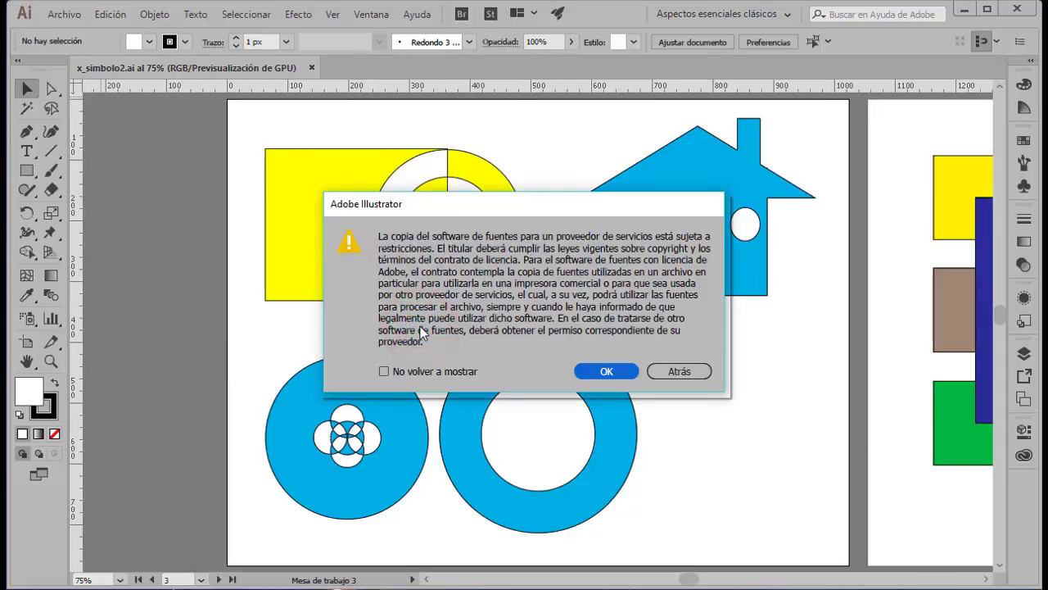
pyautogui.click(585, 369)
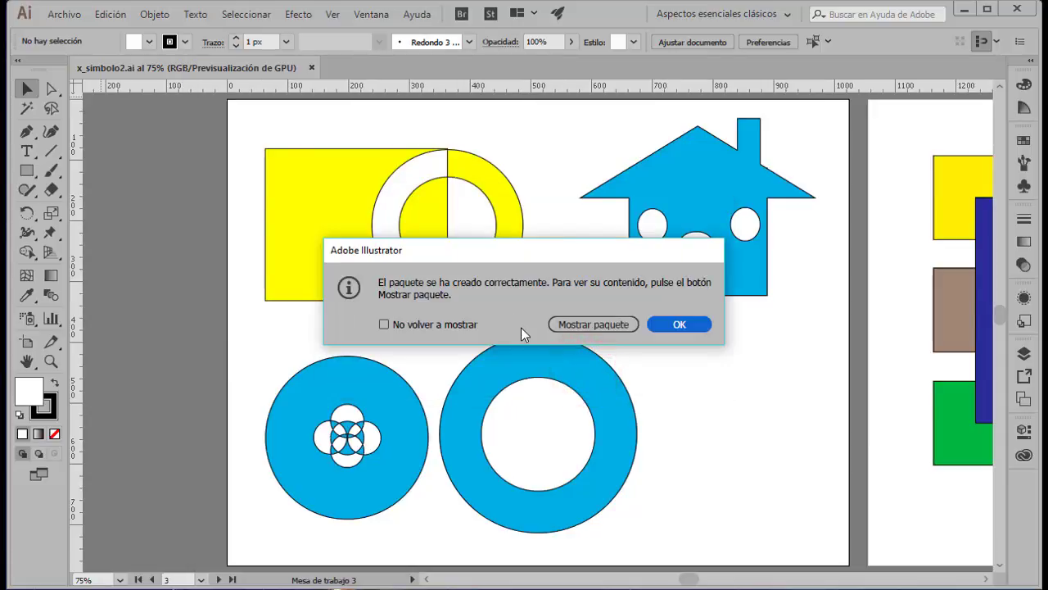
pyautogui.click(571, 324)
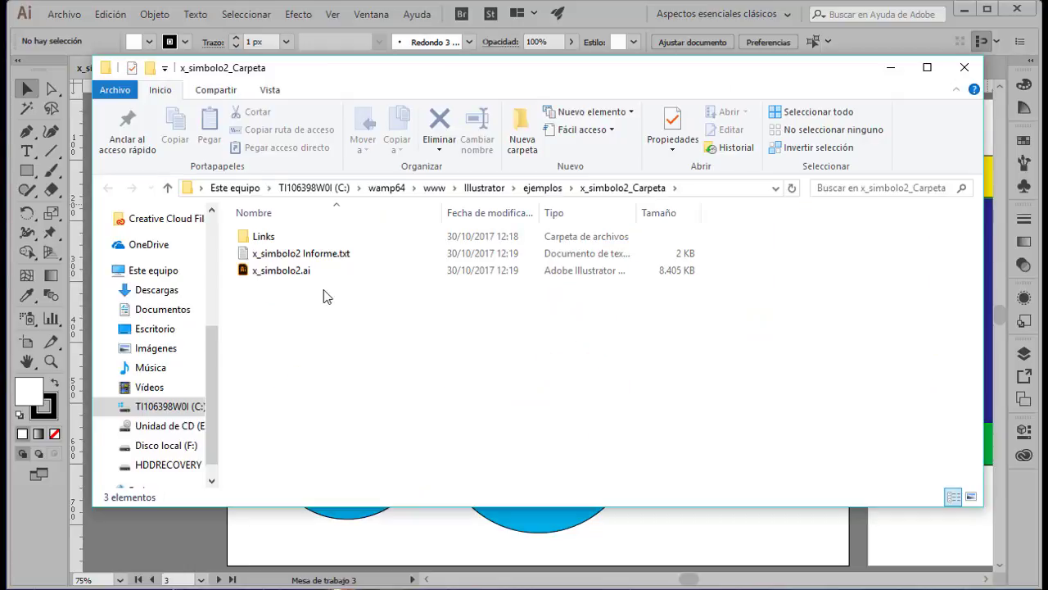
# Inspect the package's Links folder with VEHICULO.png, return to ejemplos, and close Explorer.
pyautogui.click(295, 277)
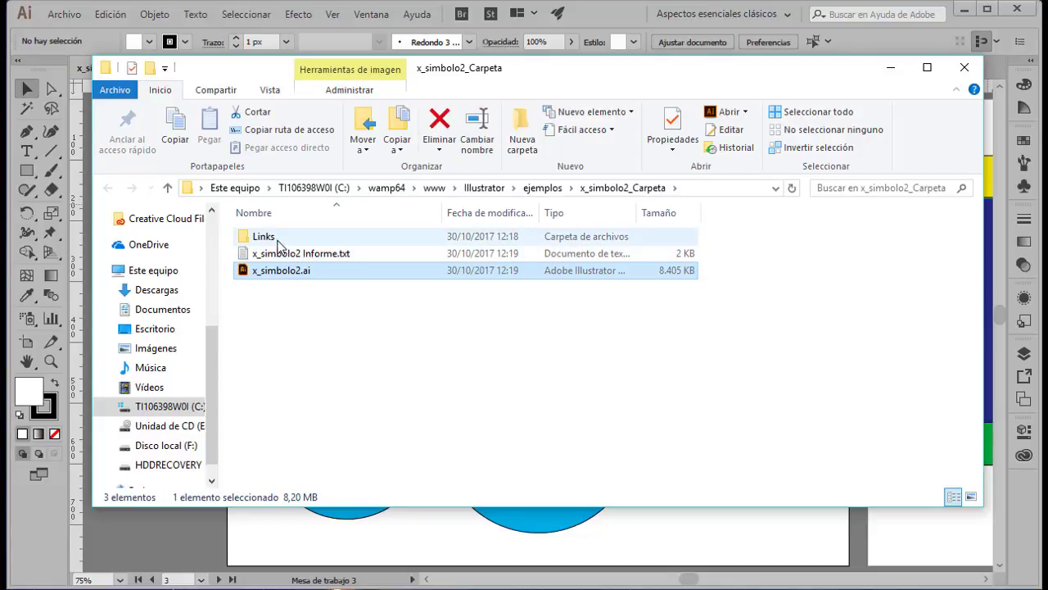
pyautogui.doubleClick(276, 237)
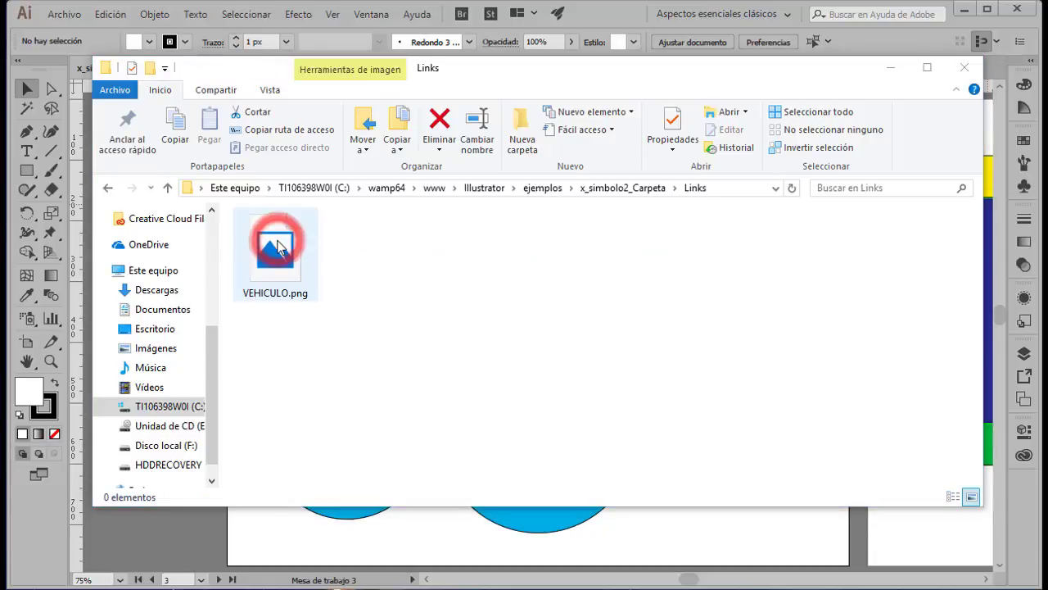
pyautogui.click(531, 191)
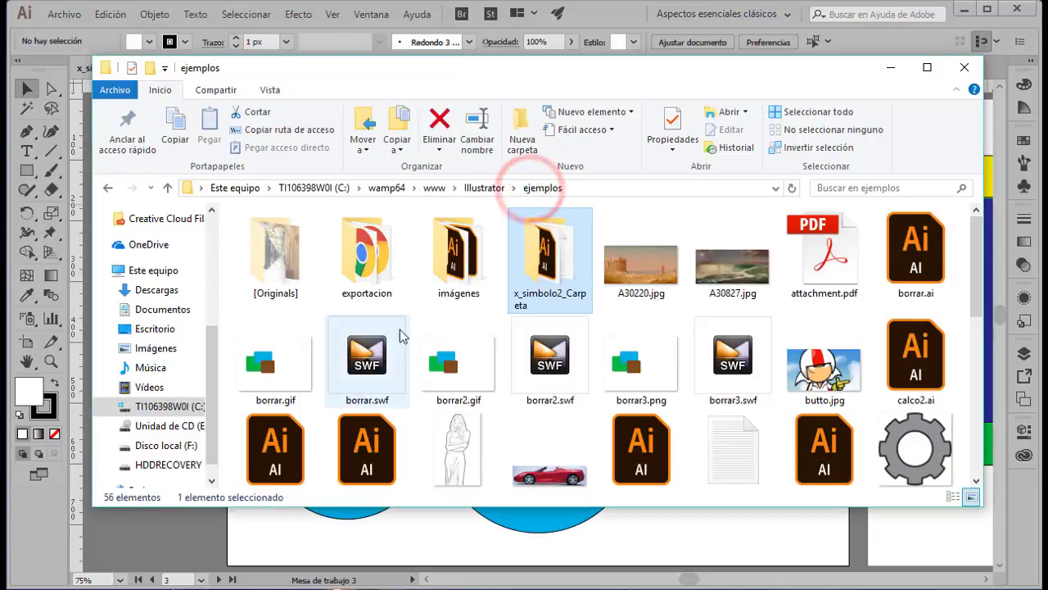
pyautogui.click(544, 244)
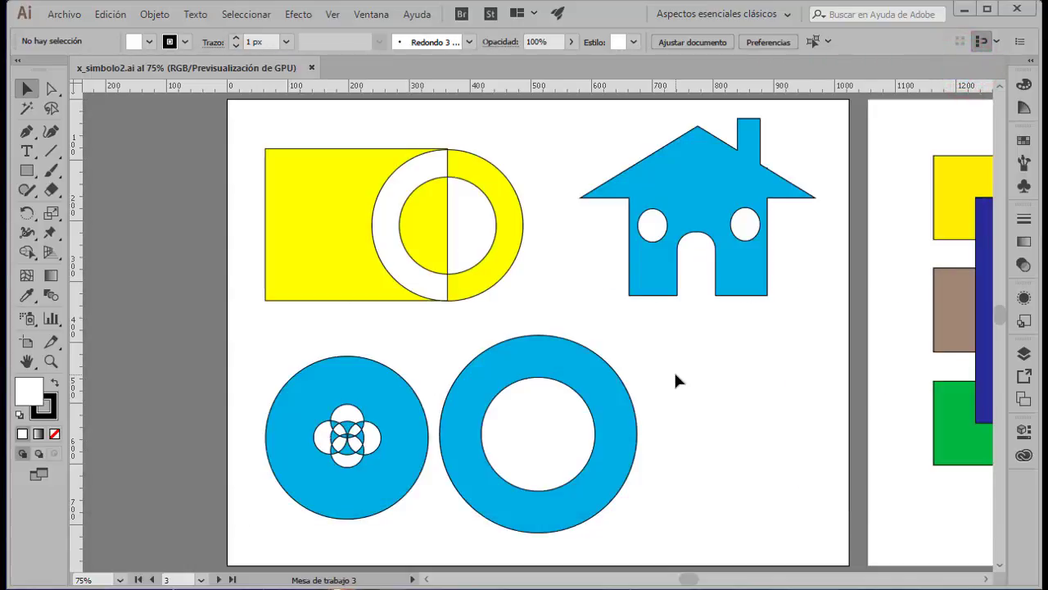
pyautogui.click(69, 16)
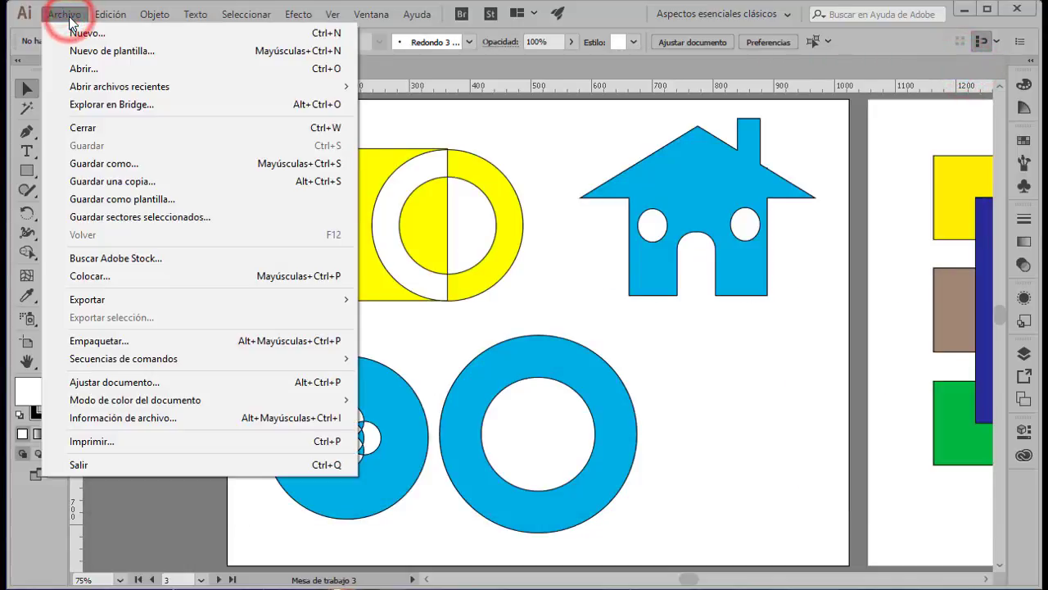
pyautogui.moveTo(123, 299)
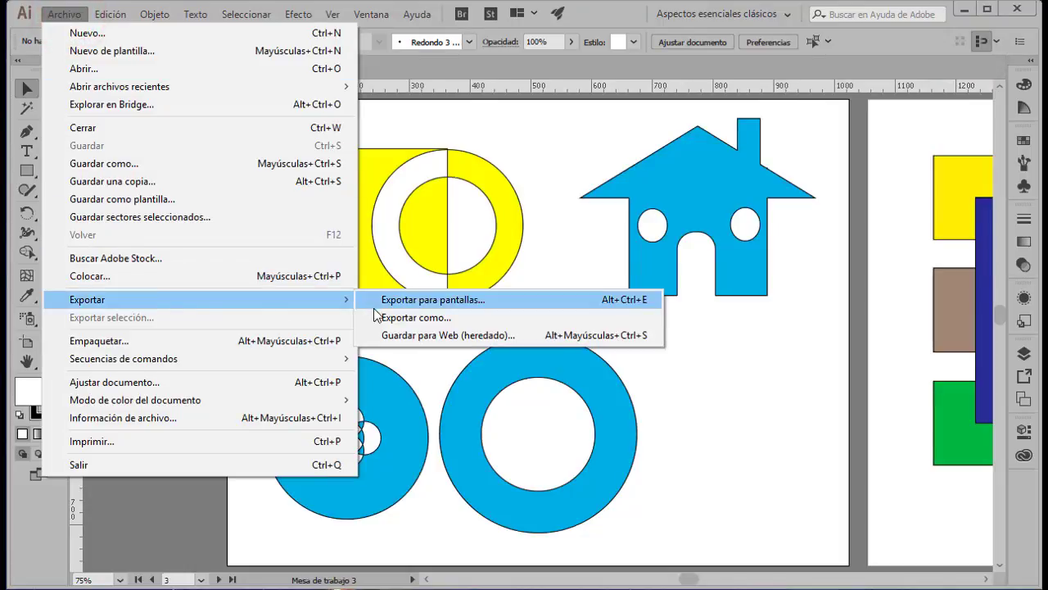
pyautogui.click(409, 317)
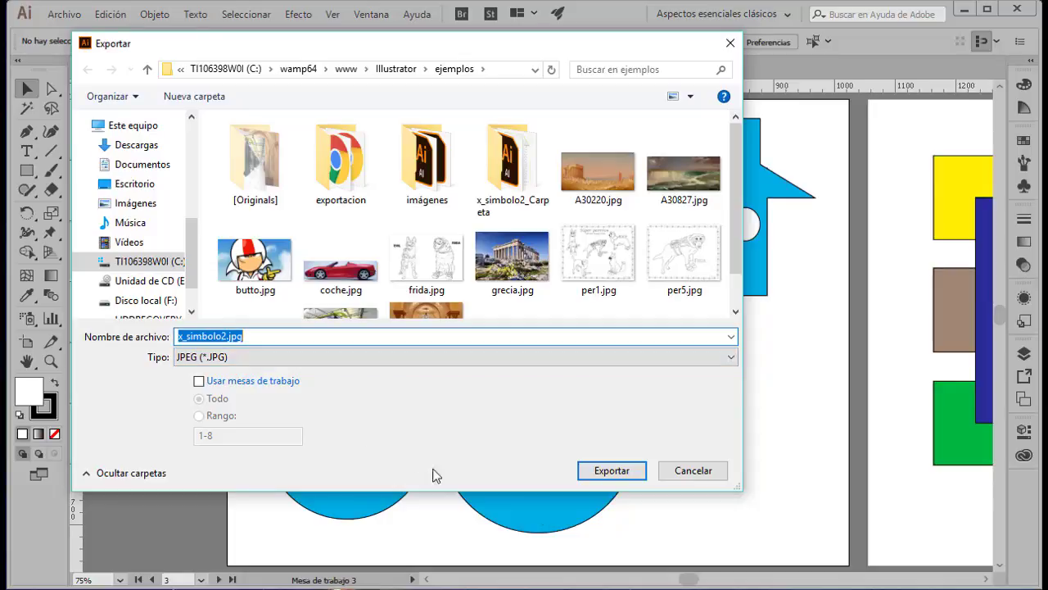
pyautogui.click(610, 469)
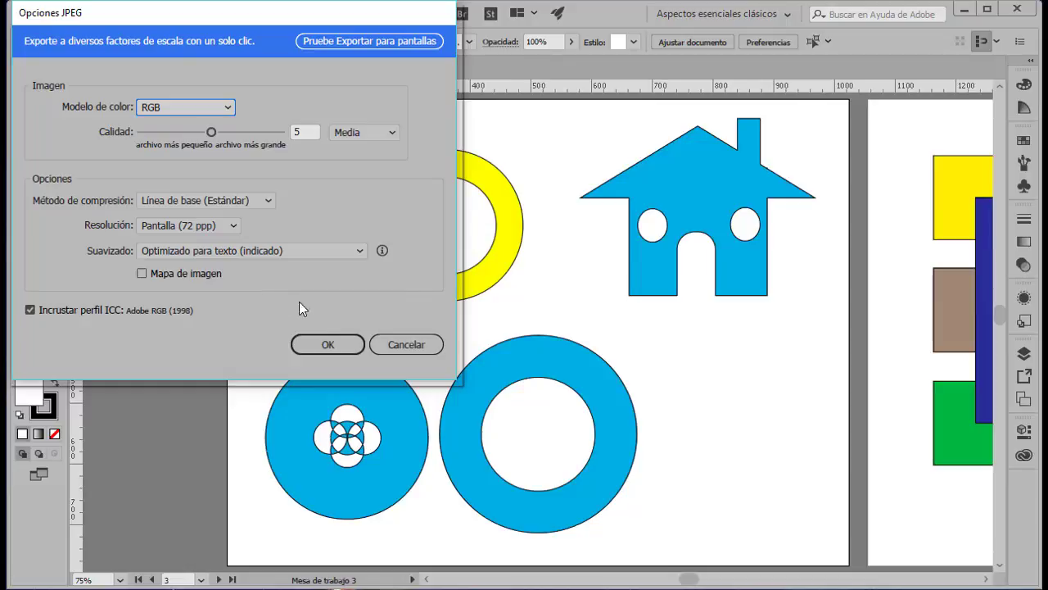
pyautogui.click(392, 343)
# Select the blue flower-centre circle after trying the other shapes, and open the Ventana menu.
pyautogui.click(351, 246)
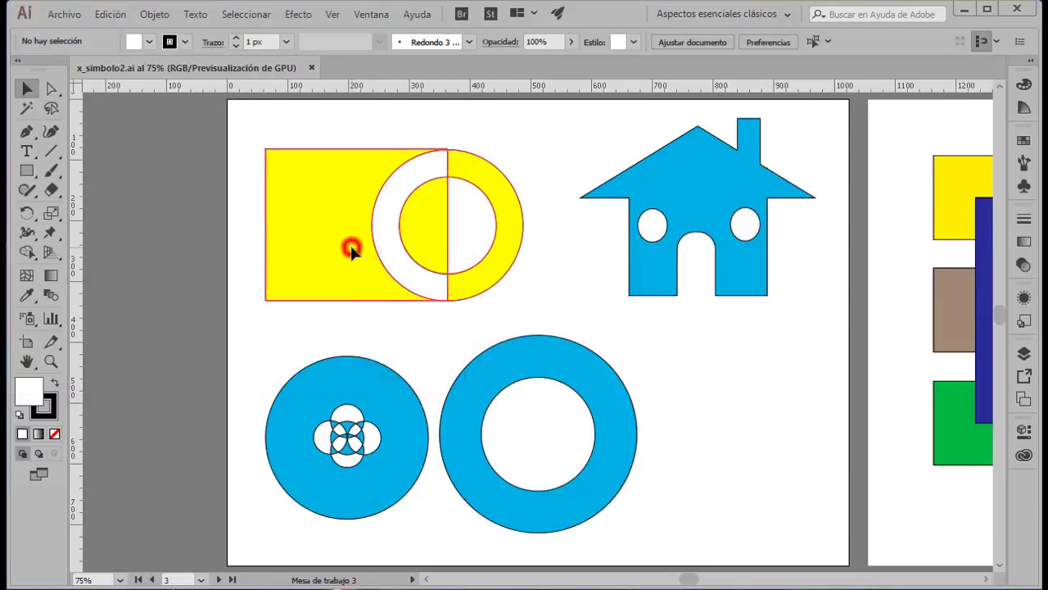
pyautogui.click(673, 217)
pyautogui.click(606, 400)
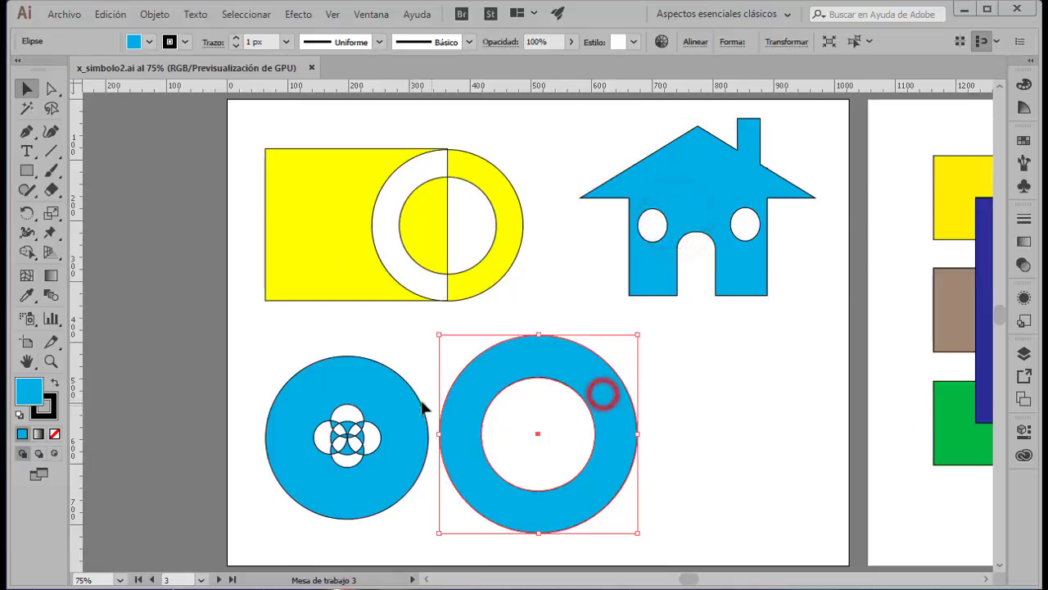
pyautogui.click(374, 396)
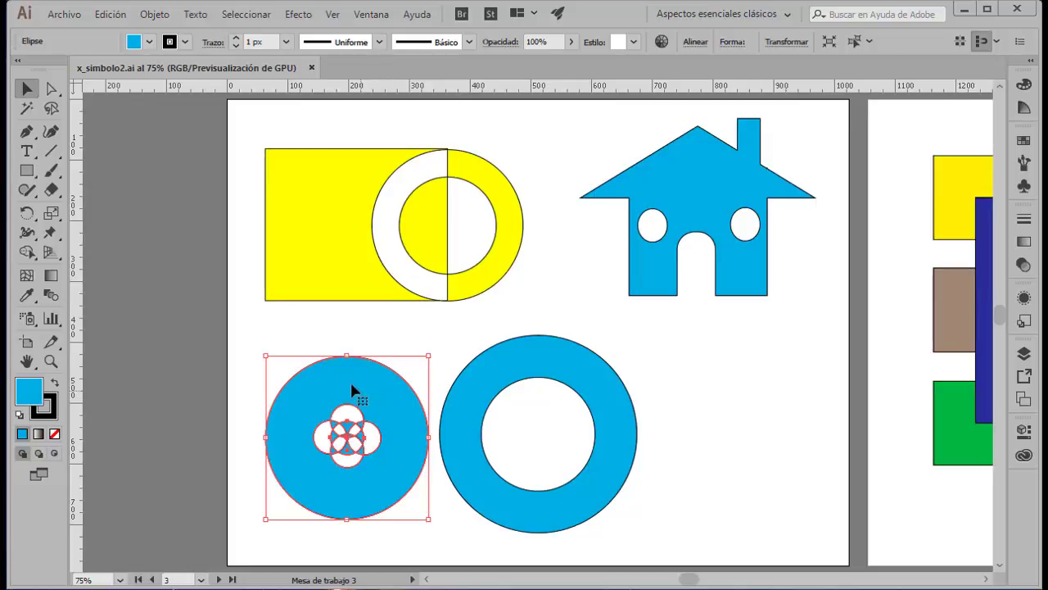
pyautogui.click(347, 381)
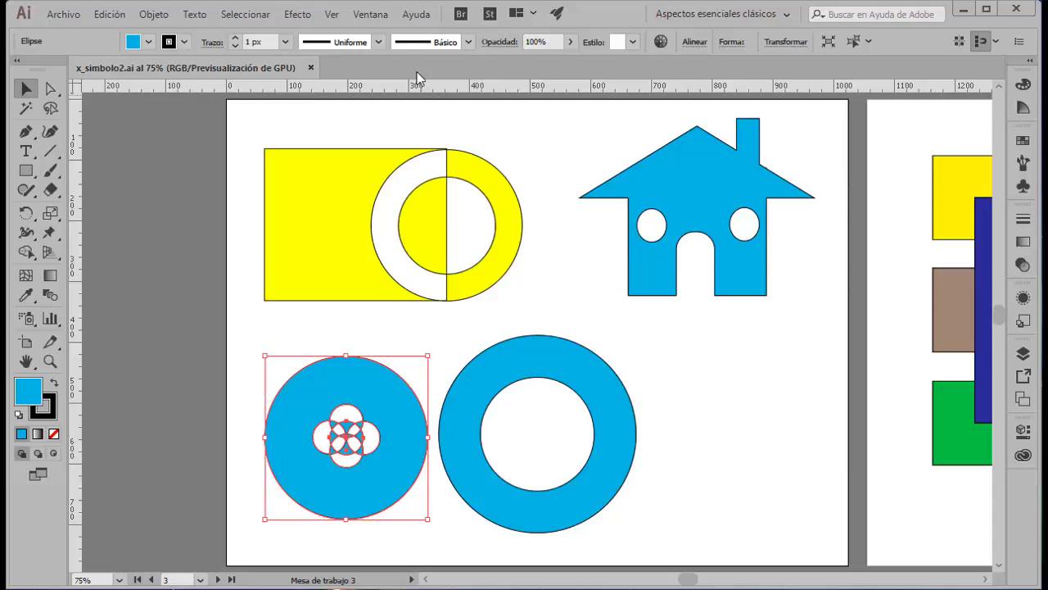
pyautogui.click(370, 15)
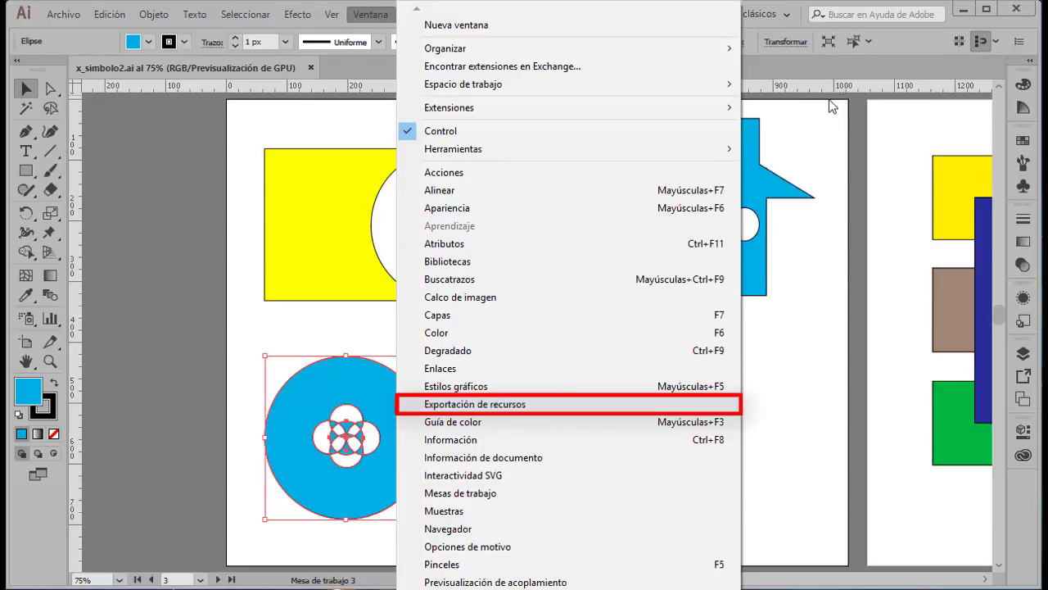
# Open Exportación de recursos and add the flower circle and blue house as assets.
pyautogui.click(839, 65)
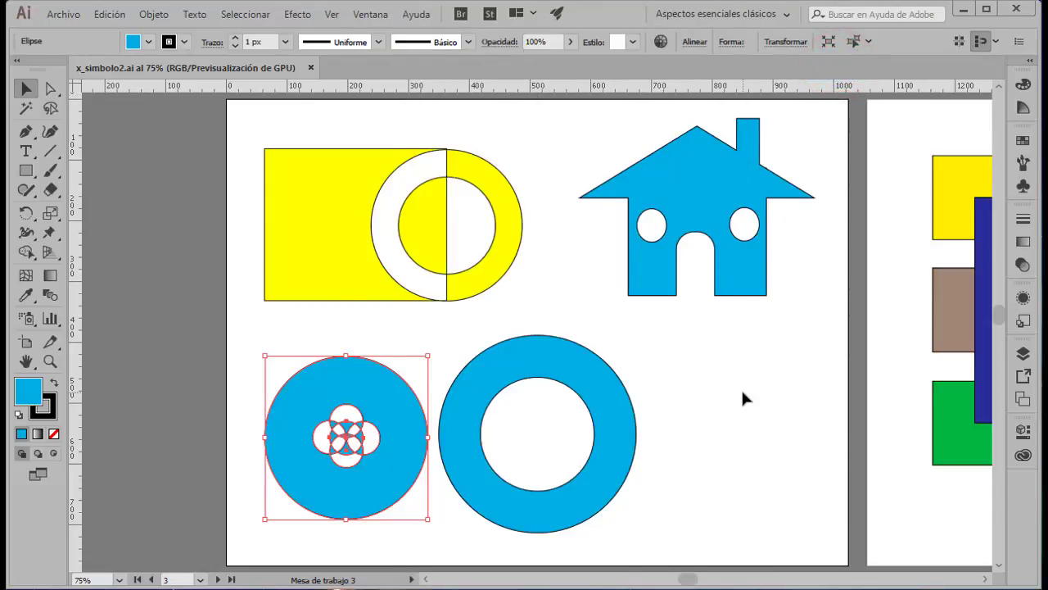
pyautogui.click(1022, 380)
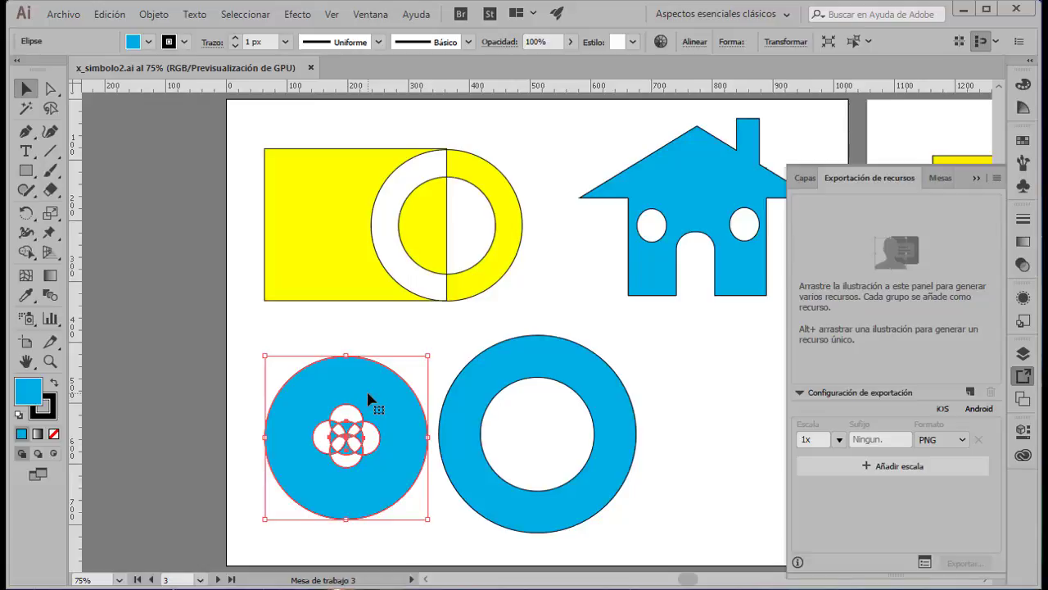
pyautogui.moveTo(367, 392); pyautogui.dragTo(832, 237)
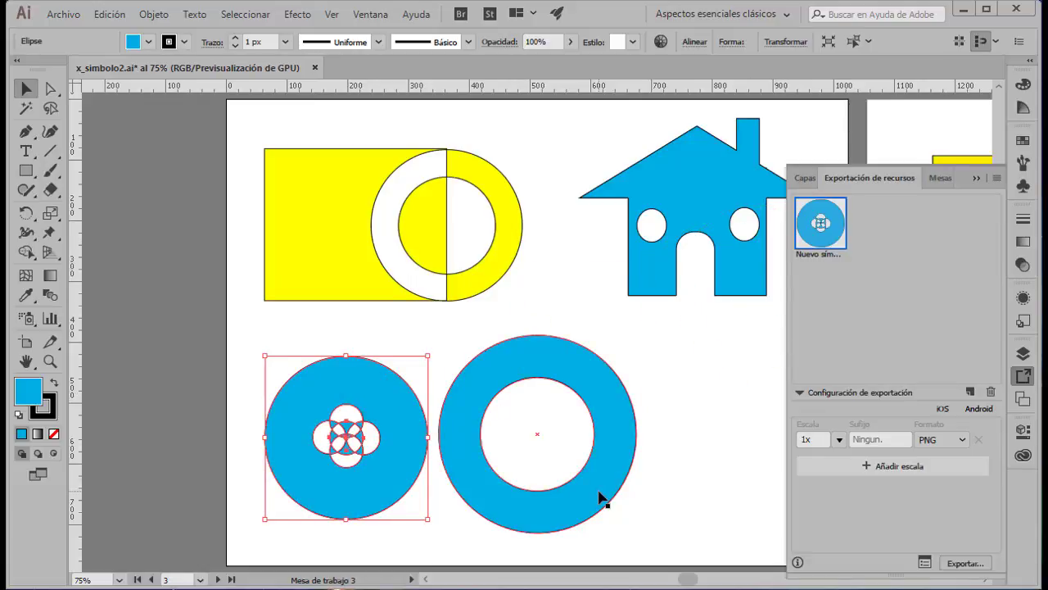
pyautogui.click(696, 197)
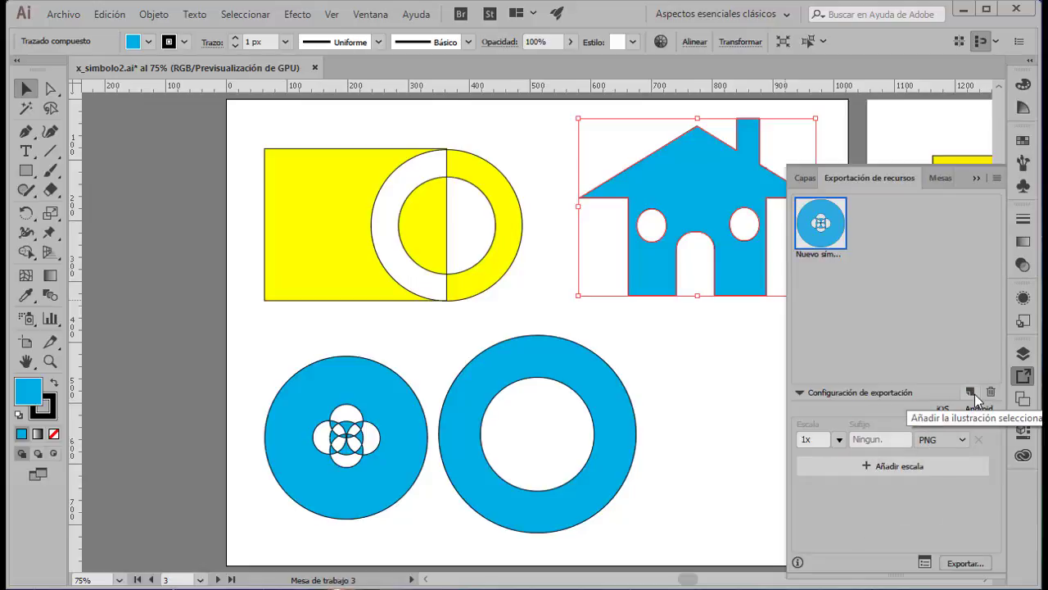
pyautogui.click(972, 395)
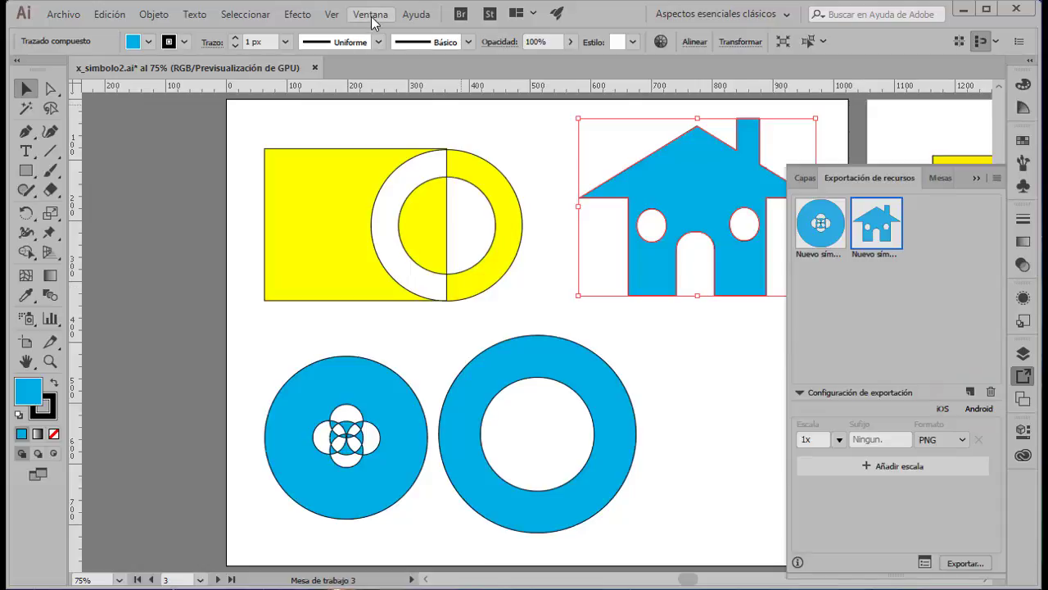
# Fit all artboards in the window and add the yellow torus as an export asset.
pyautogui.click(331, 15)
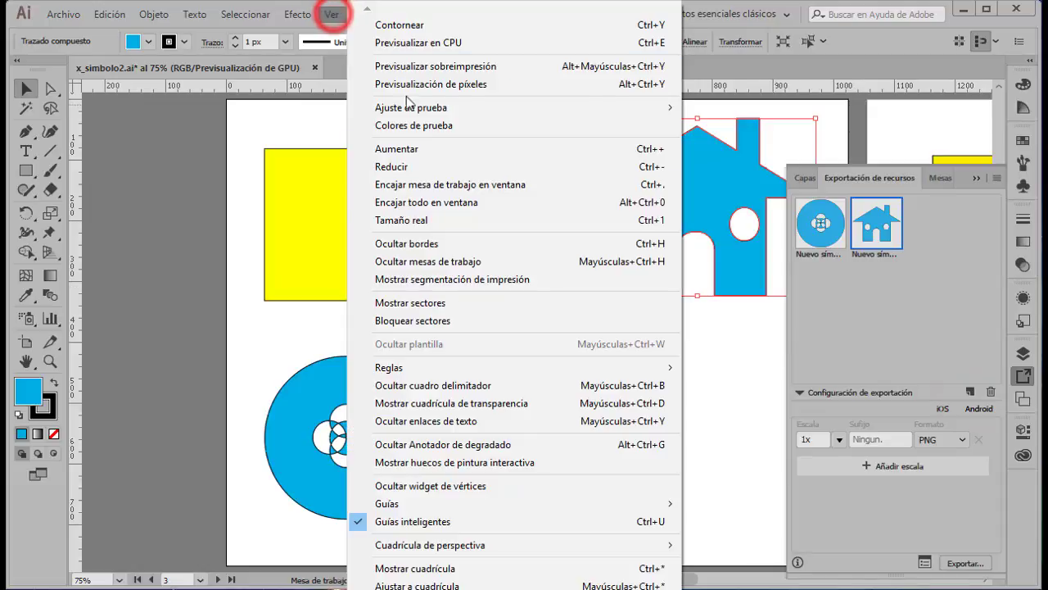
pyautogui.click(457, 202)
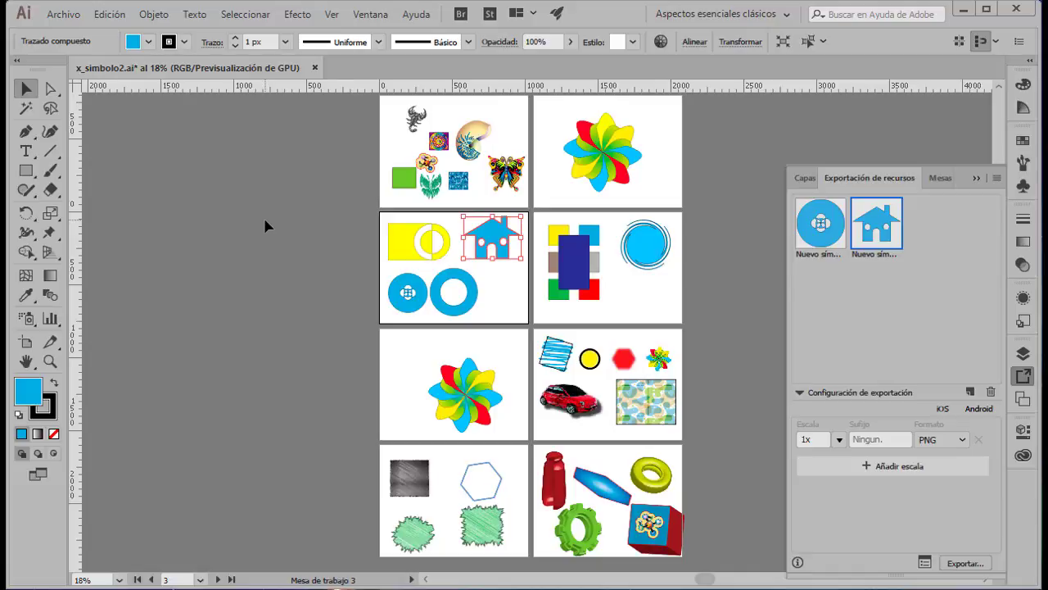
pyautogui.moveTo(507, 173)
pyautogui.mouseDown()
pyautogui.moveTo(960, 419)
pyautogui.moveTo(966, 392)
pyautogui.mouseUp()
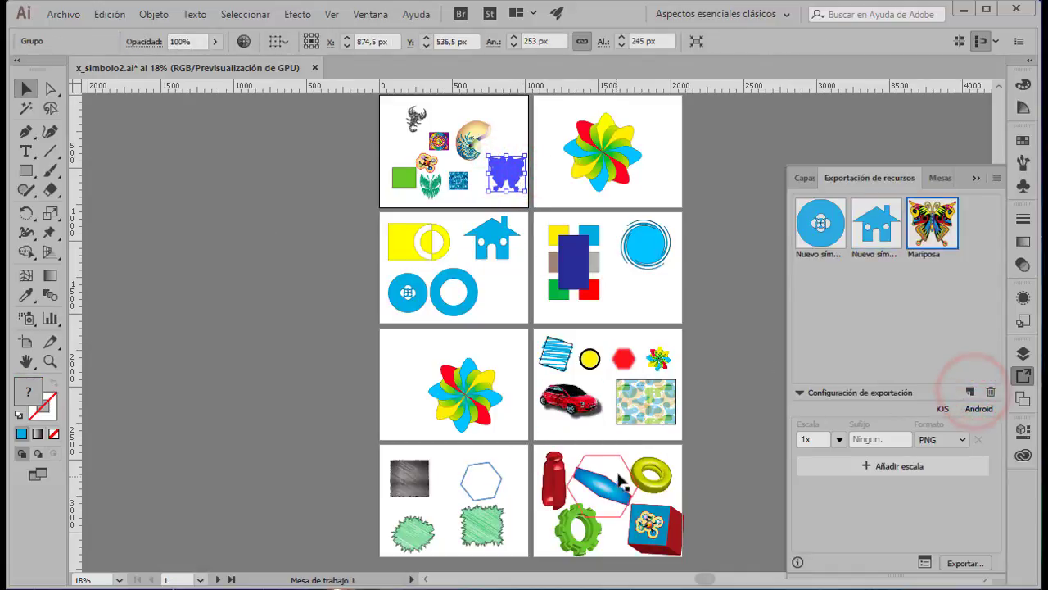
pyautogui.click(660, 479)
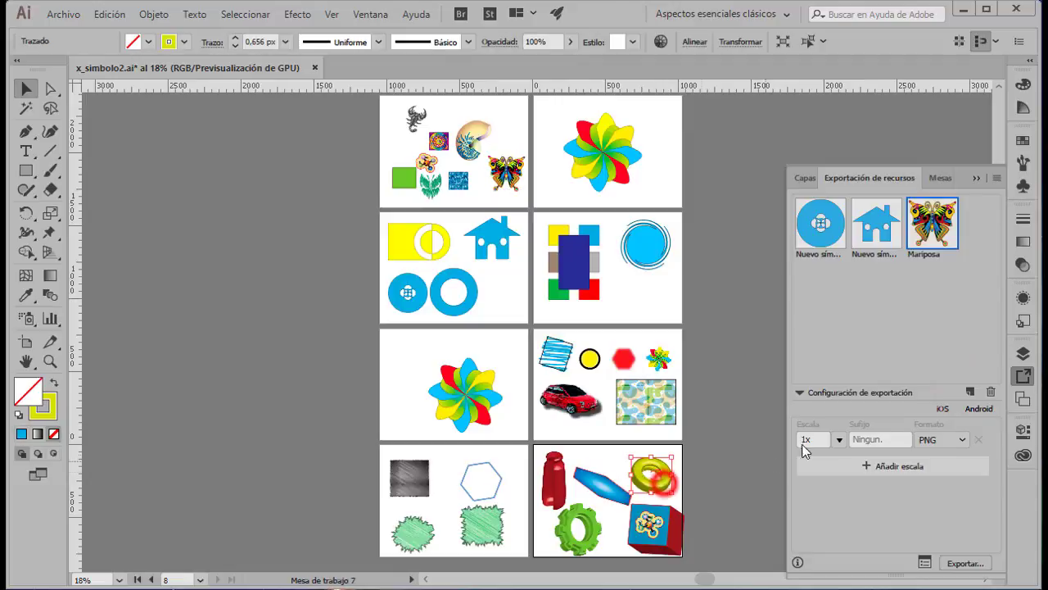
pyautogui.click(969, 393)
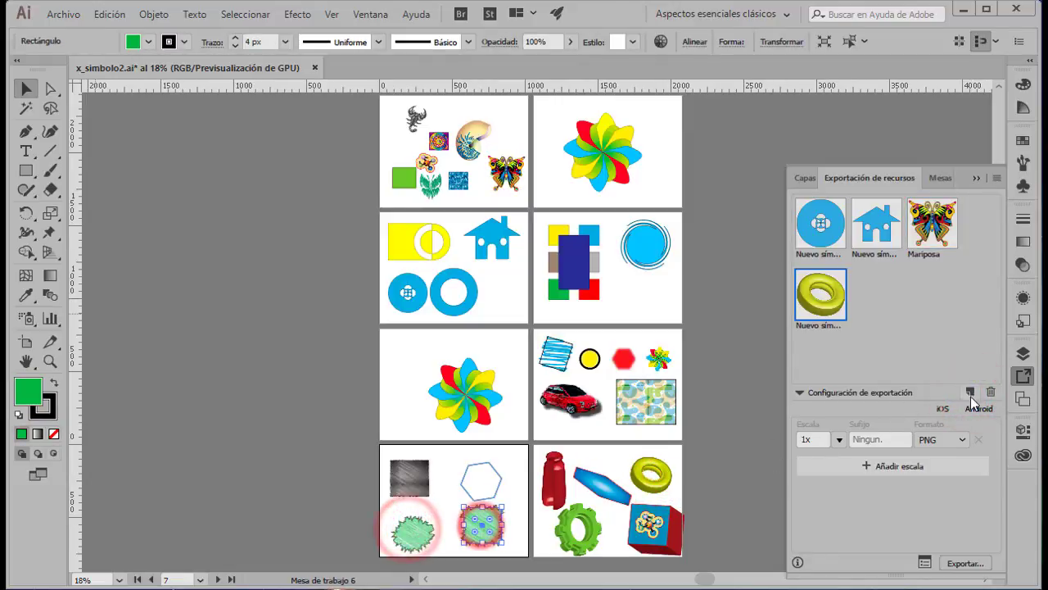
# Add the green splat, blue sketched square, blue circle and green gear as assets, then deselect.
pyautogui.click(970, 392)
pyautogui.click(557, 352)
pyautogui.click(970, 392)
pyautogui.click(645, 243)
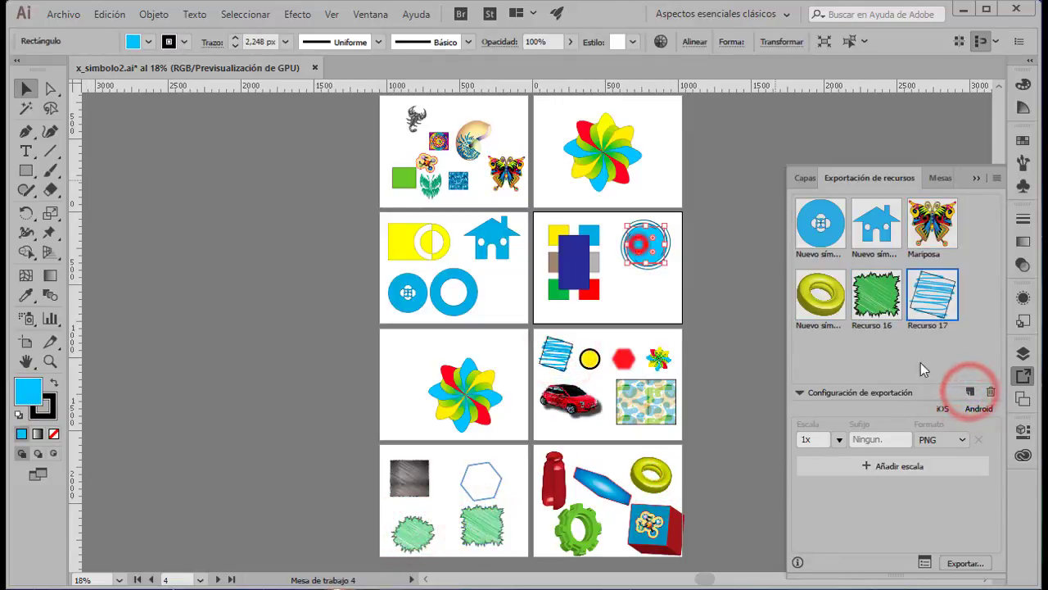
pyautogui.click(970, 392)
pyautogui.scroll(1, 322, 307)
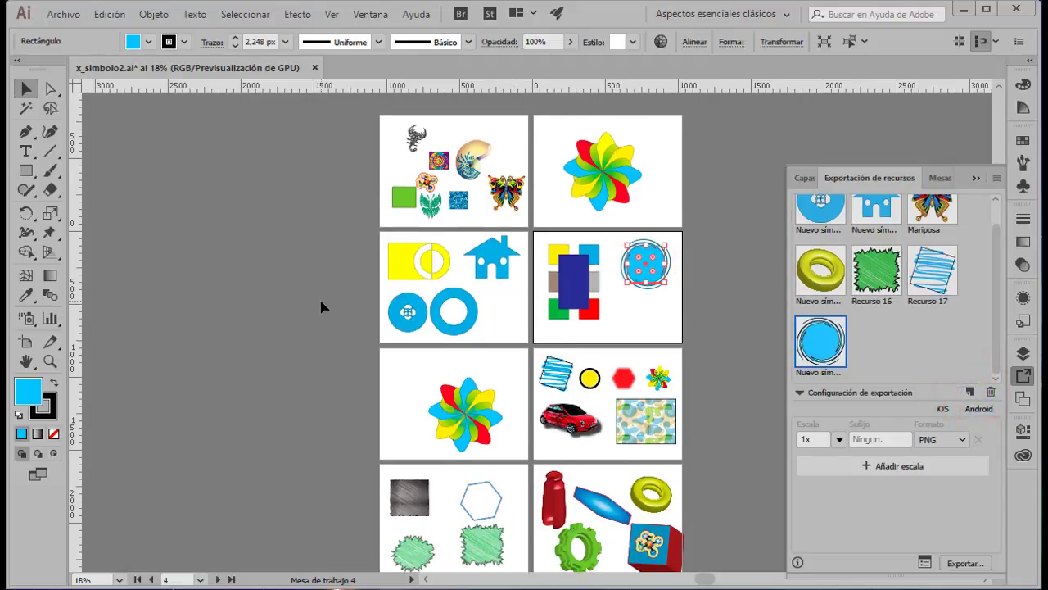
pyautogui.scroll(-1, 321, 307)
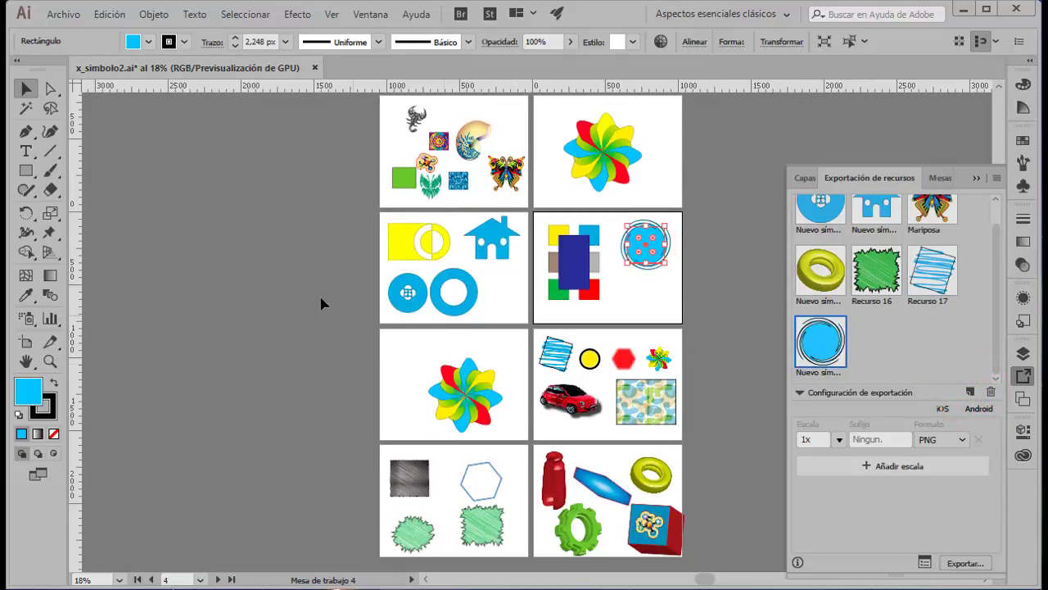
pyautogui.click(577, 528)
pyautogui.click(970, 392)
pyautogui.click(301, 298)
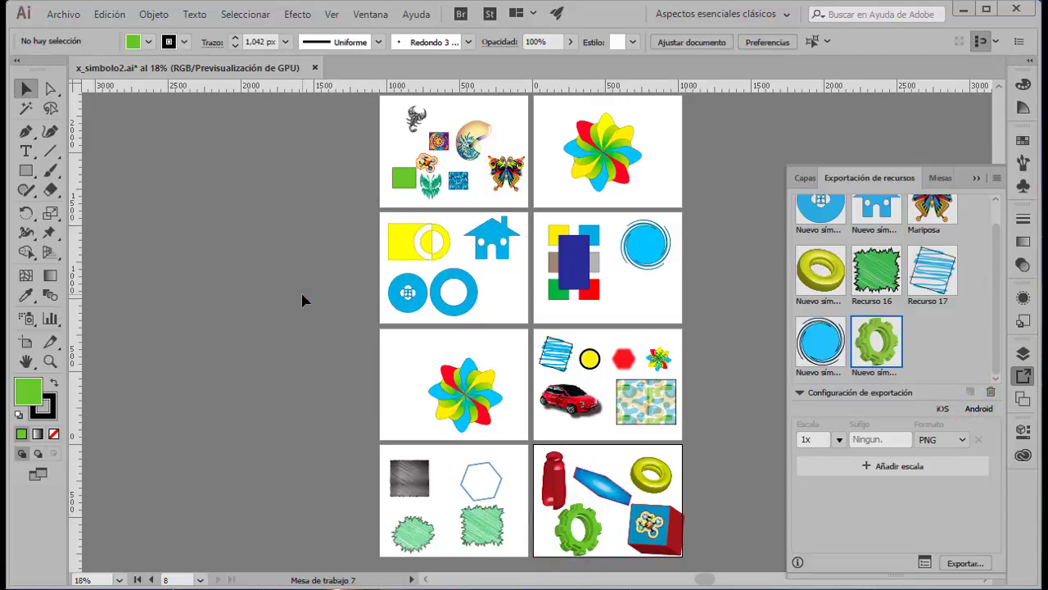
pyautogui.scroll(1, 856, 278)
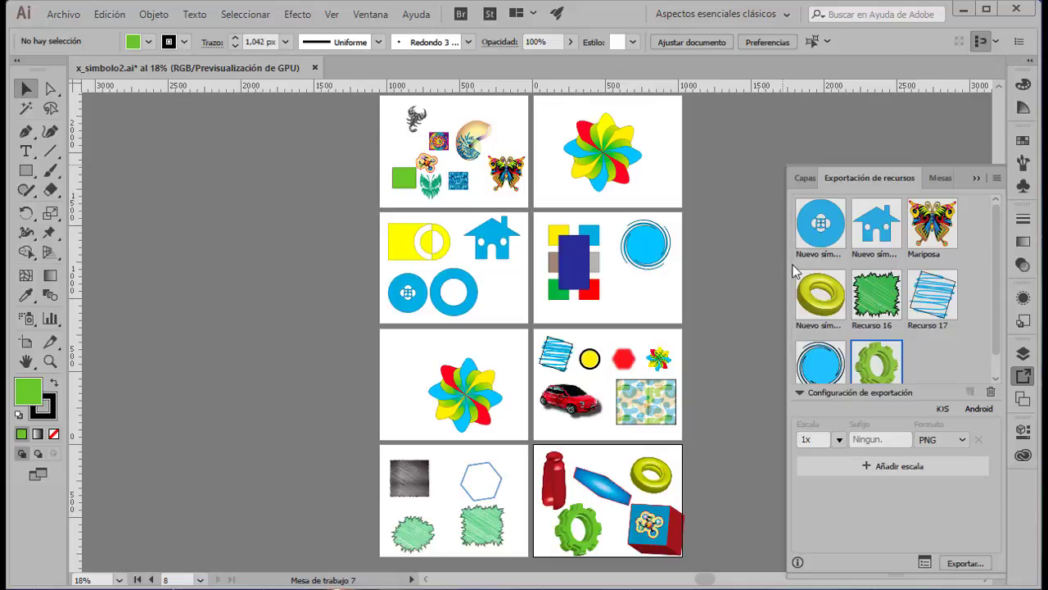
# Add export scales 2x PNG, 1x JPG 100 and 2x JPG 100.
pyautogui.click(916, 469)
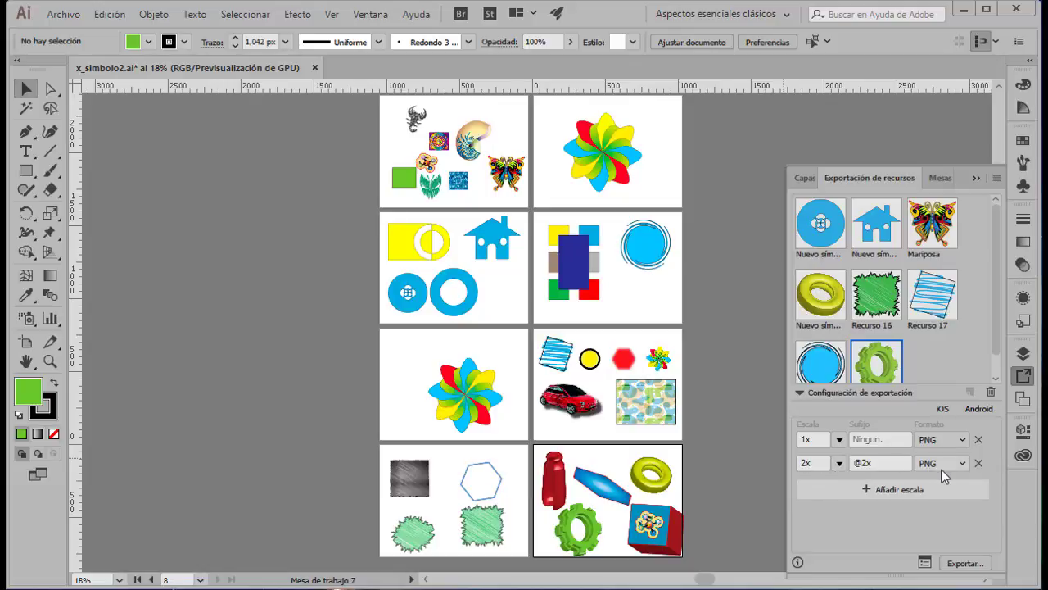
pyautogui.click(912, 489)
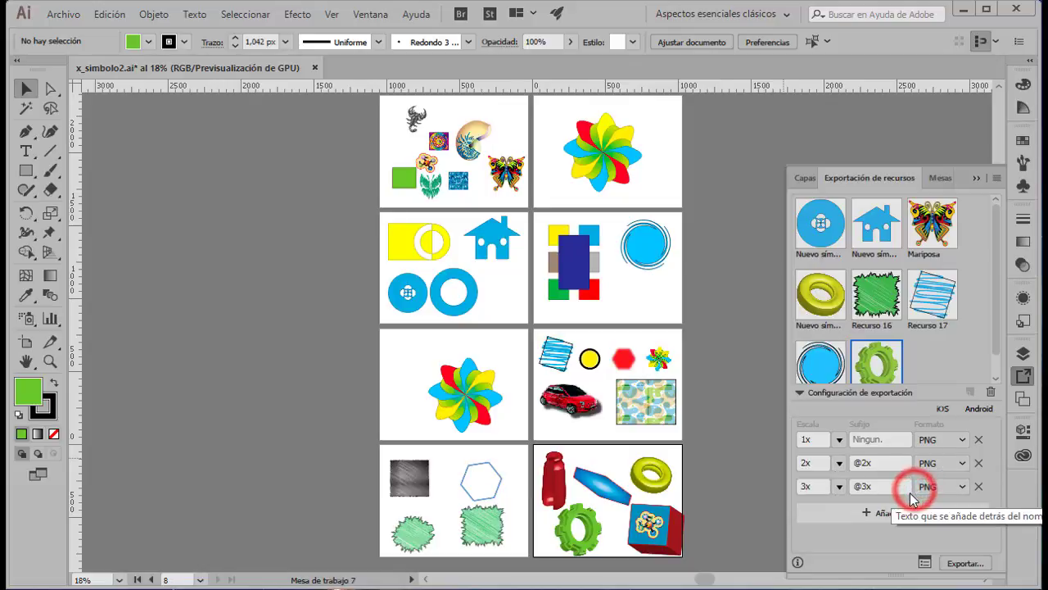
pyautogui.click(839, 487)
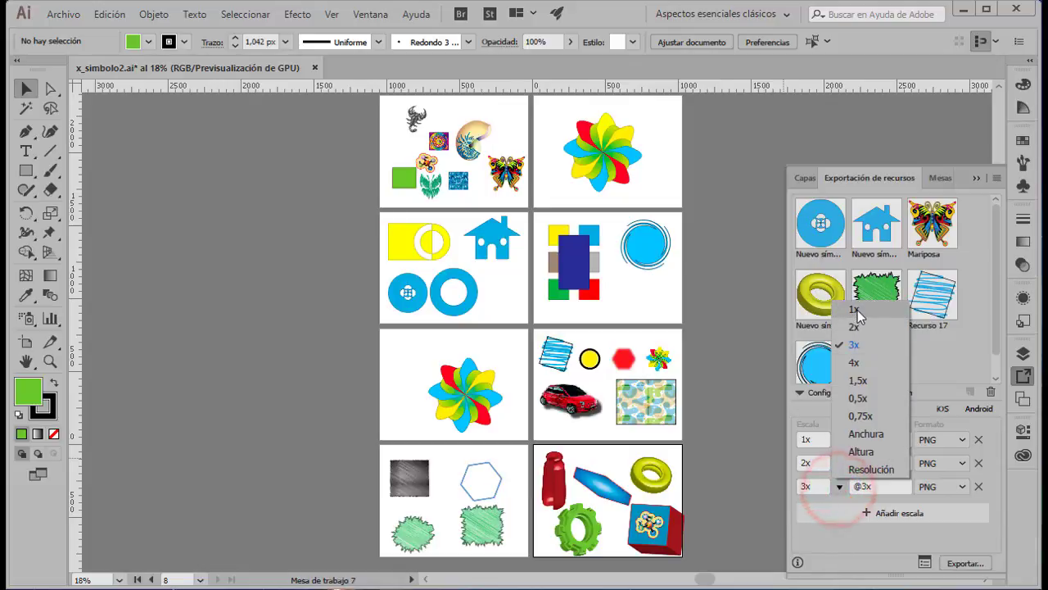
pyautogui.click(855, 311)
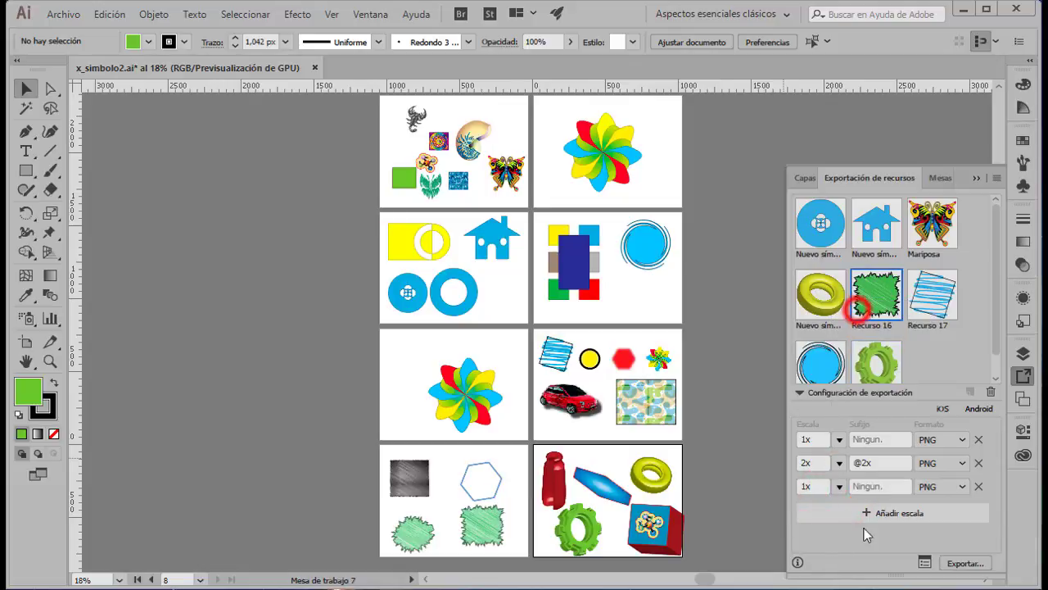
pyautogui.click(958, 487)
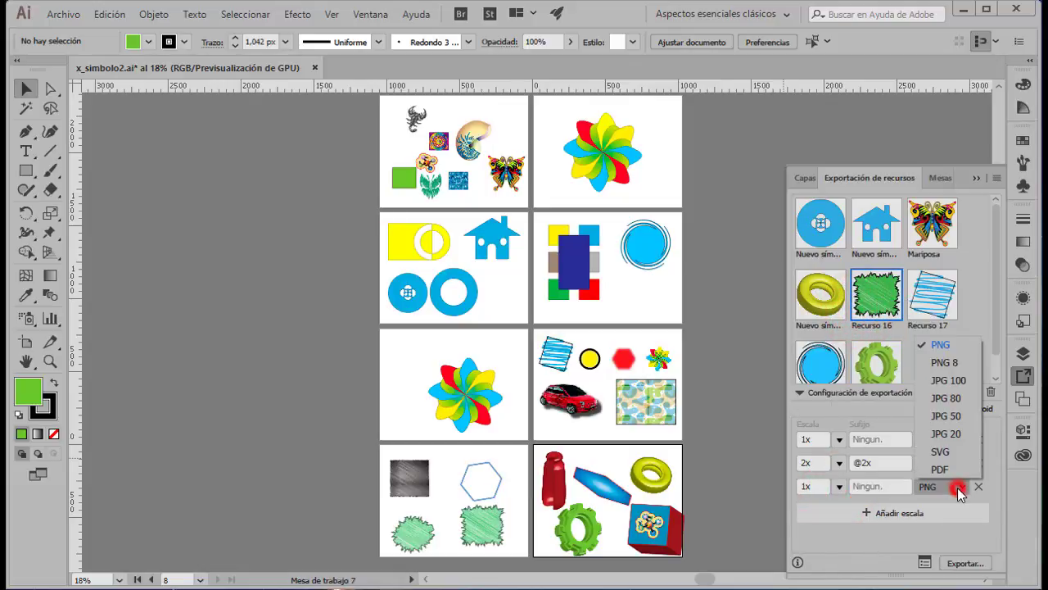
pyautogui.click(942, 381)
pyautogui.click(871, 516)
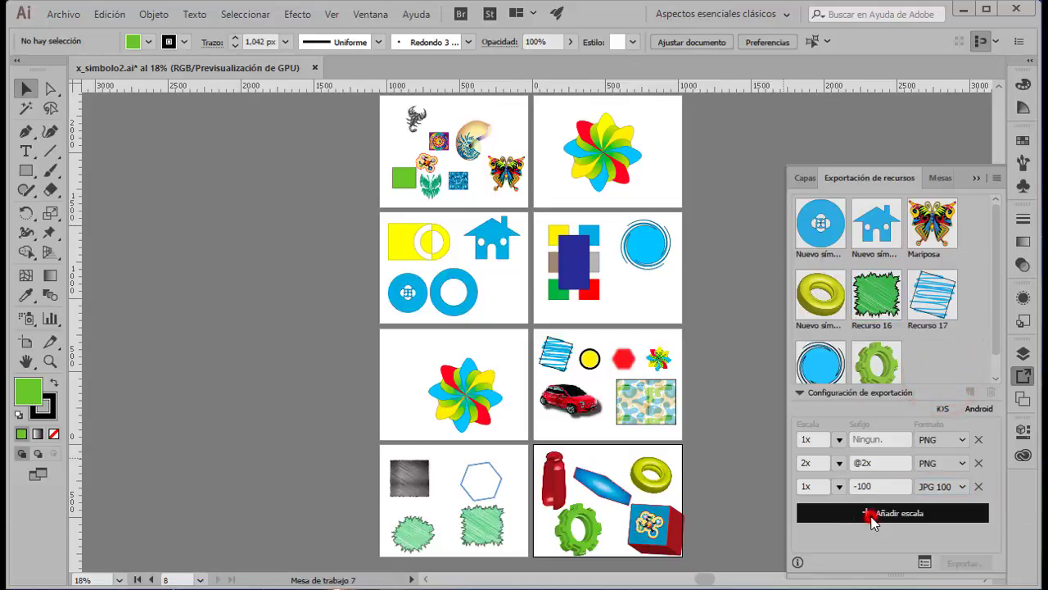
pyautogui.click(840, 510)
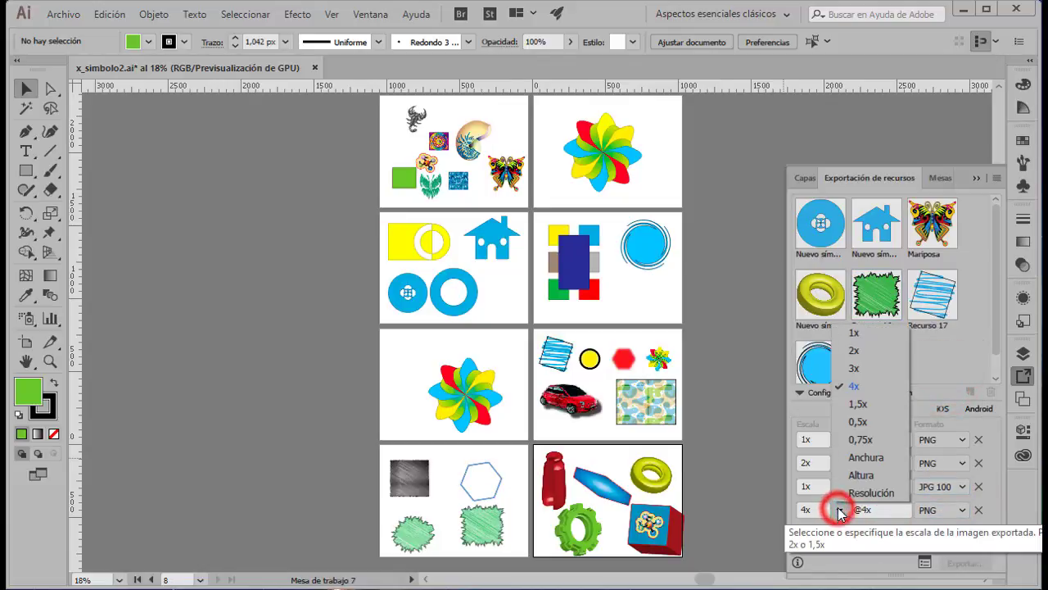
pyautogui.click(872, 353)
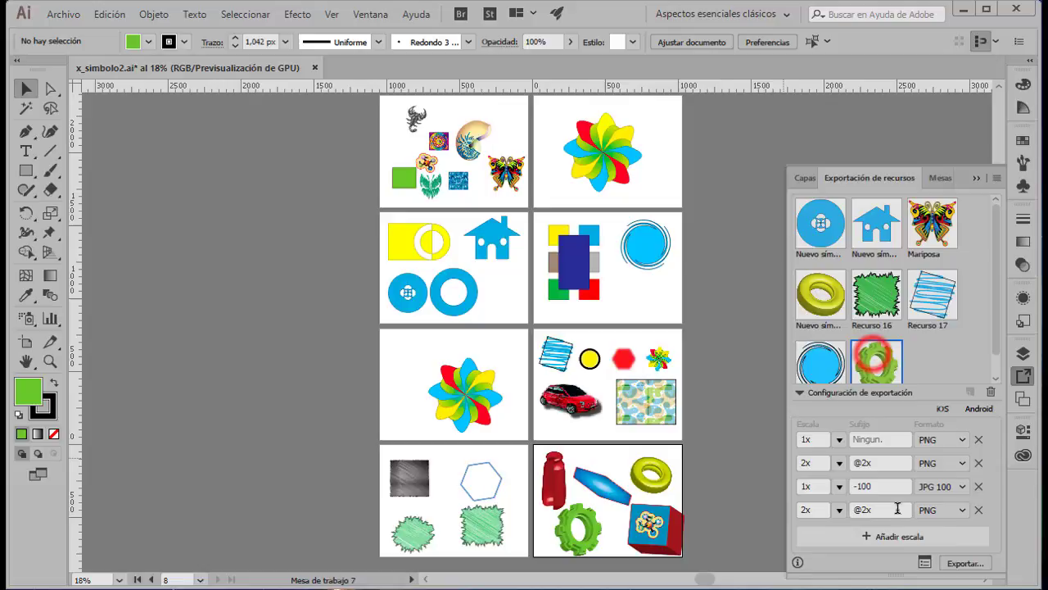
pyautogui.click(960, 512)
pyautogui.click(941, 406)
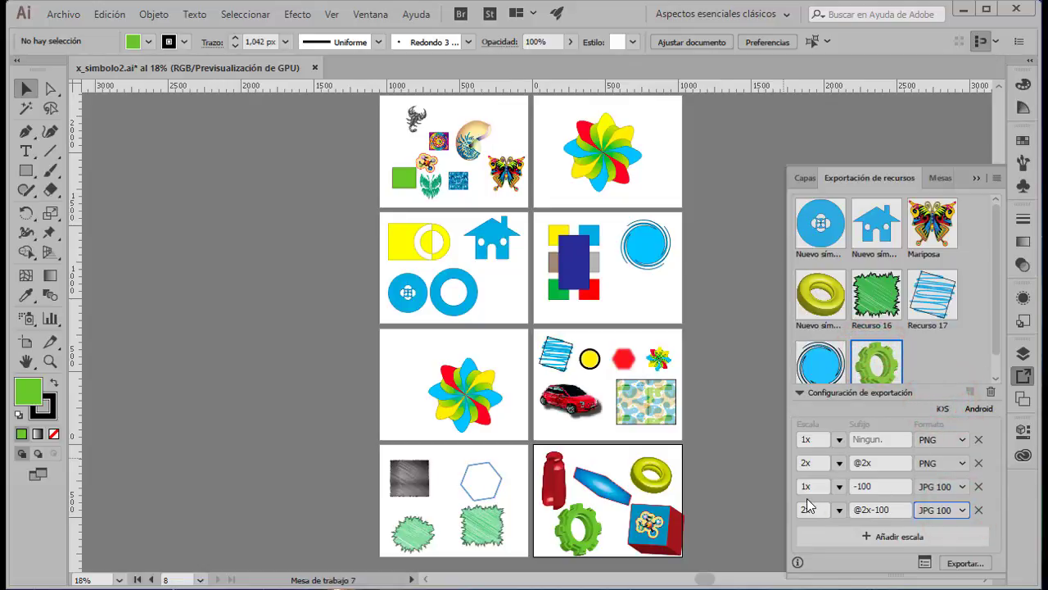
# Select the yellow torus, Mariposa and Recurso 16 assets for export.
pyautogui.click(829, 303)
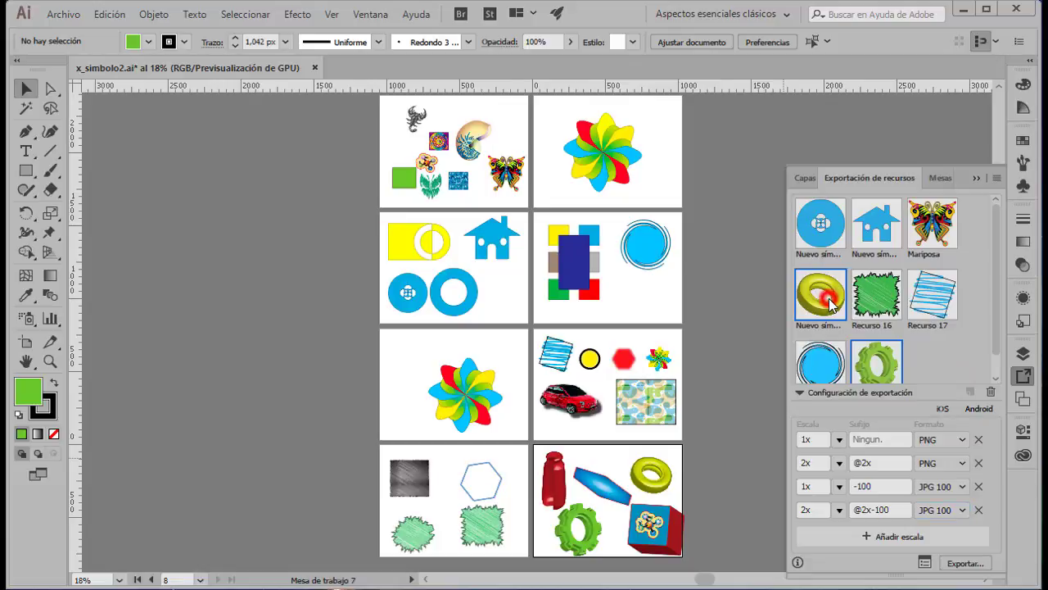
pyautogui.keyDown('ctrl'); pyautogui.click(875, 293); pyautogui.keyUp('ctrl')
pyautogui.keyDown('ctrl'); pyautogui.click(941, 223); pyautogui.keyUp('ctrl')
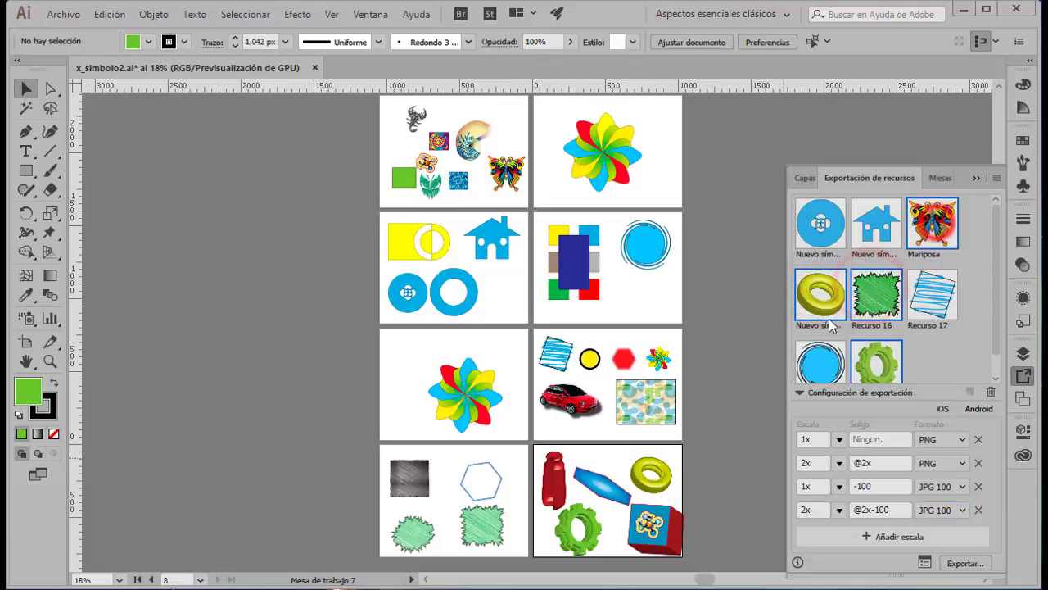
# Add the first blue symbol and export the selected assets to the exportacion folder.
pyautogui.keyDown('ctrl'); pyautogui.click(821, 223); pyautogui.keyUp('ctrl')
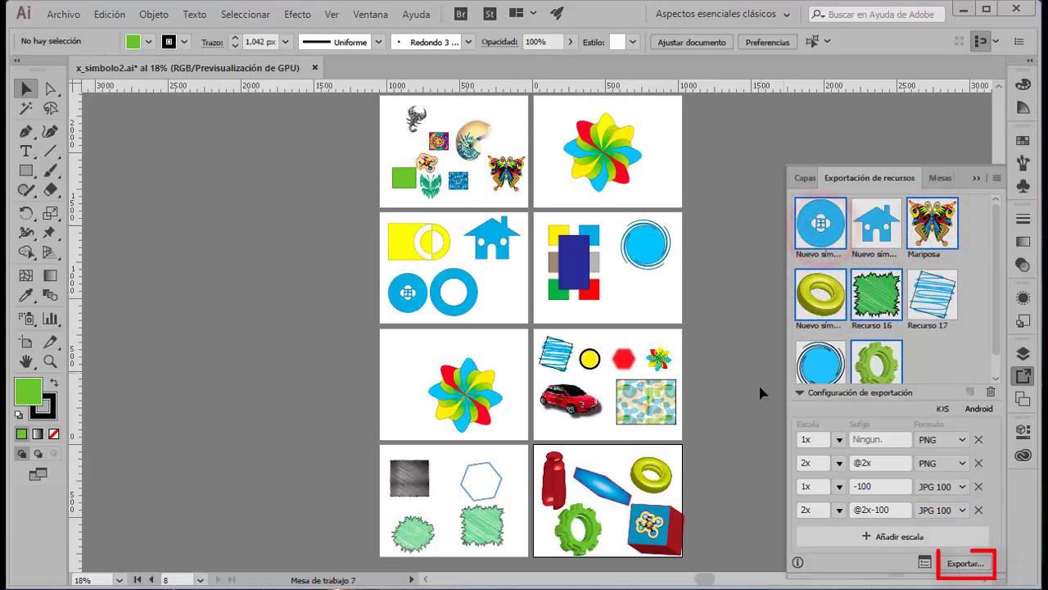
pyautogui.click(970, 564)
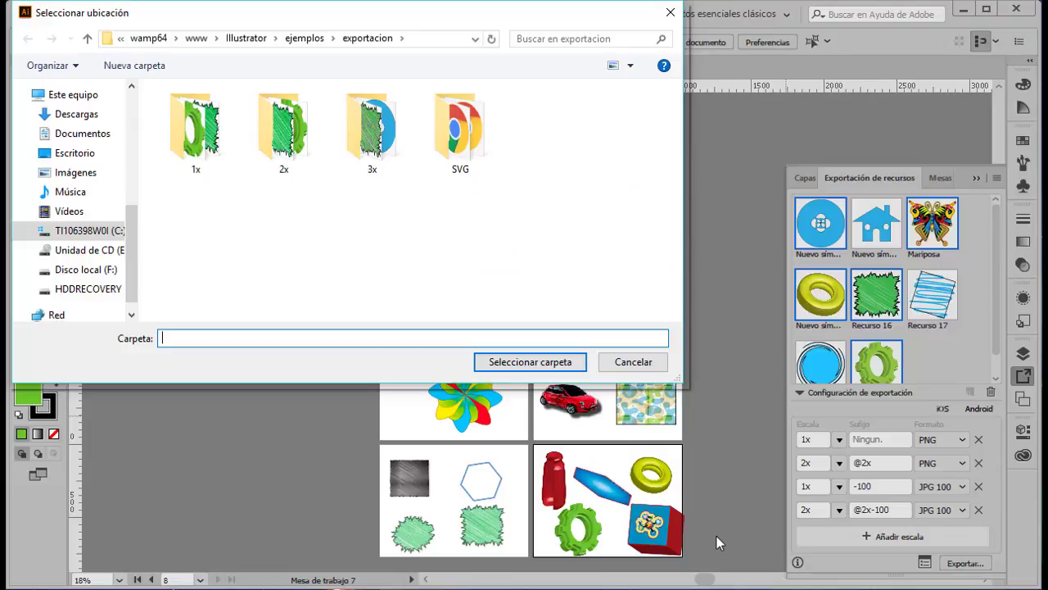
pyautogui.click(509, 362)
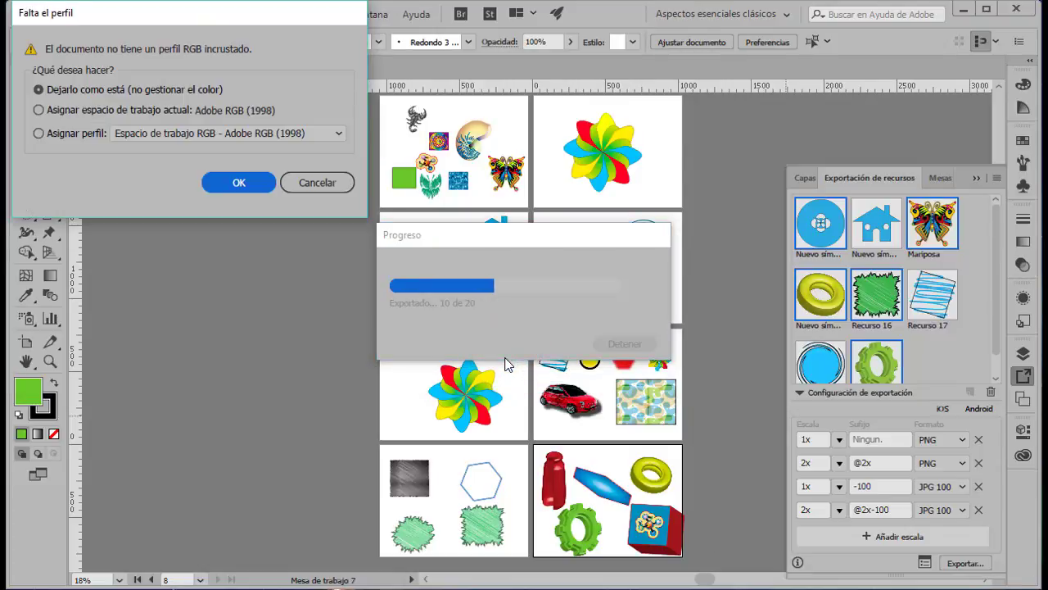
pyautogui.click(259, 185)
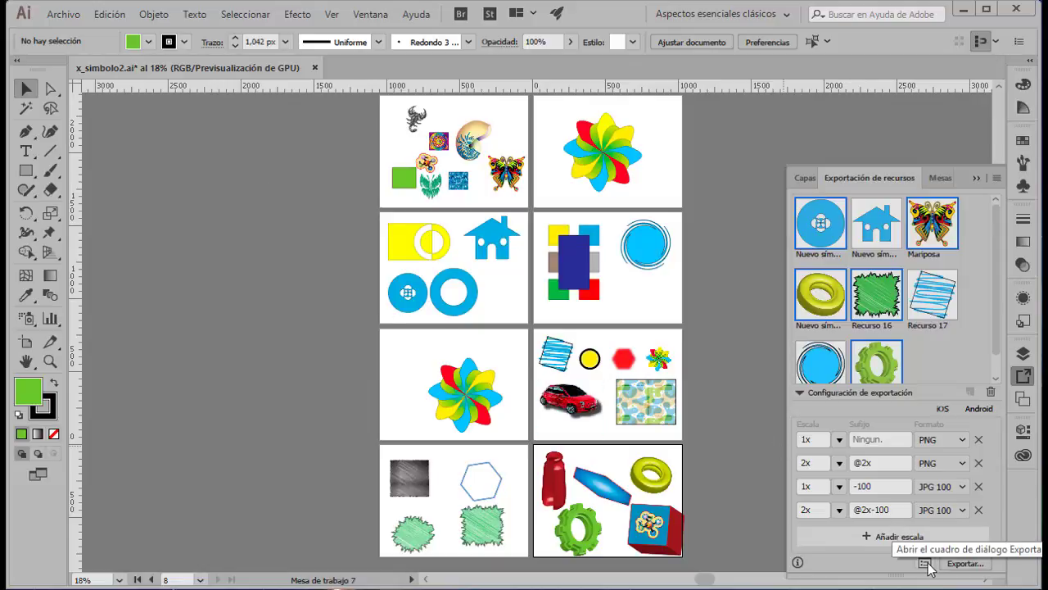
# Reopen Exportar para pantallas via Archivo > Exportar and show the Mesas de trabajo list.
pyautogui.click(925, 563)
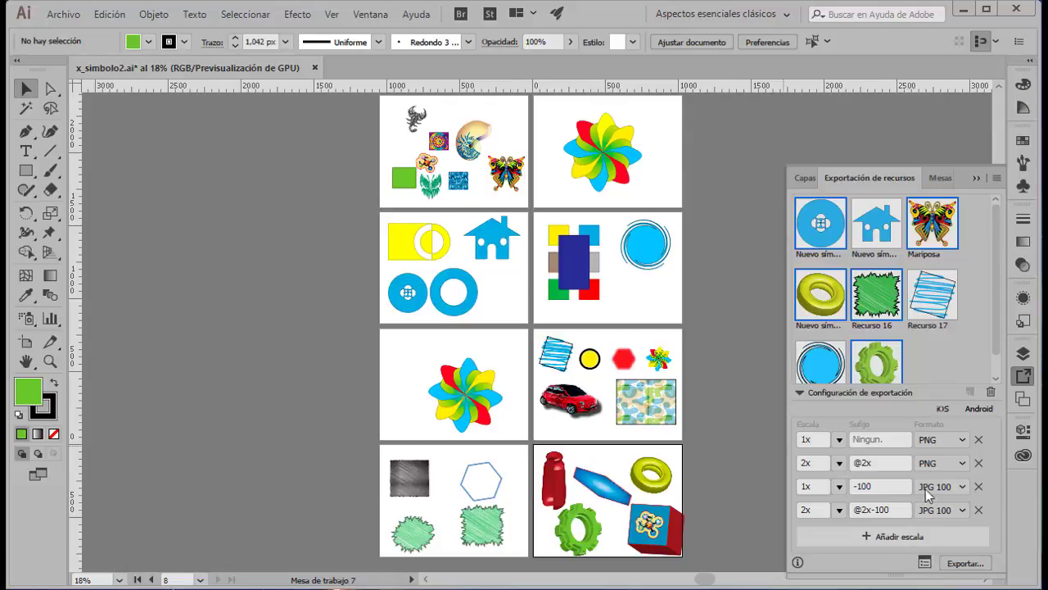
pyautogui.click(925, 564)
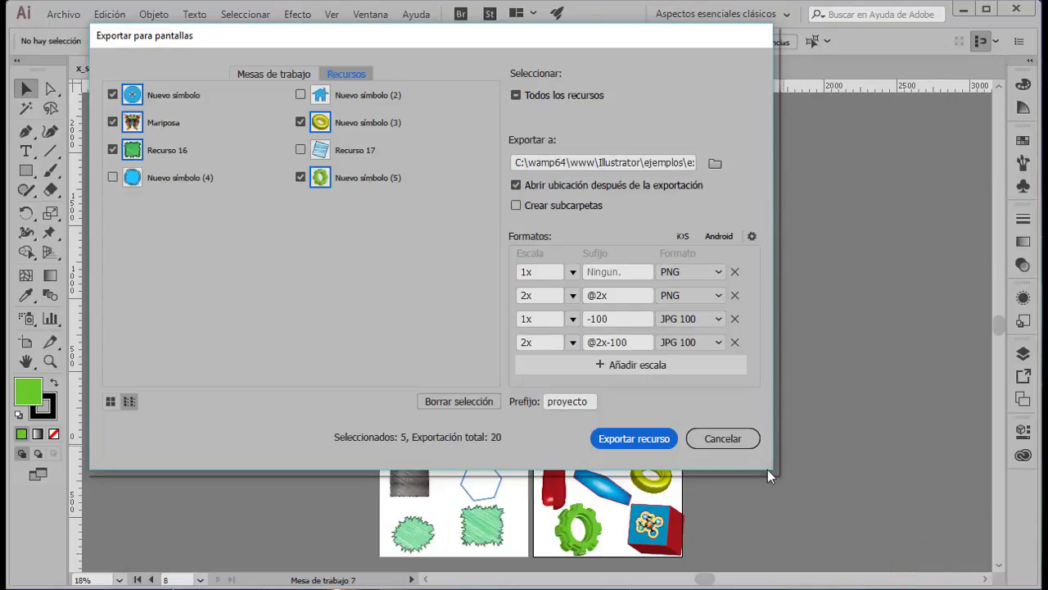
pyautogui.click(741, 440)
pyautogui.click(65, 14)
pyautogui.moveTo(123, 300)
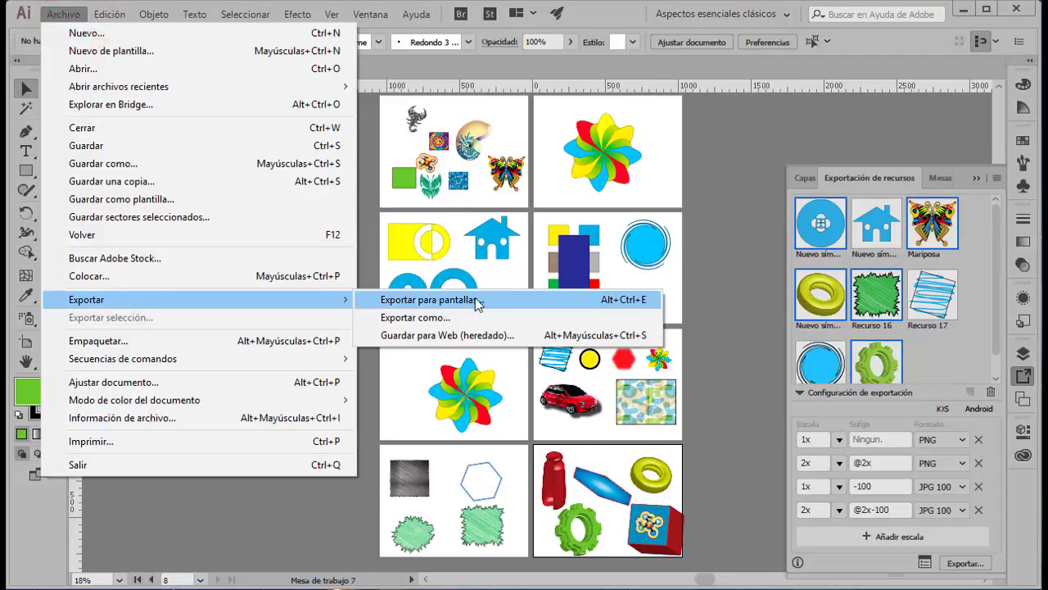
pyautogui.click(477, 300)
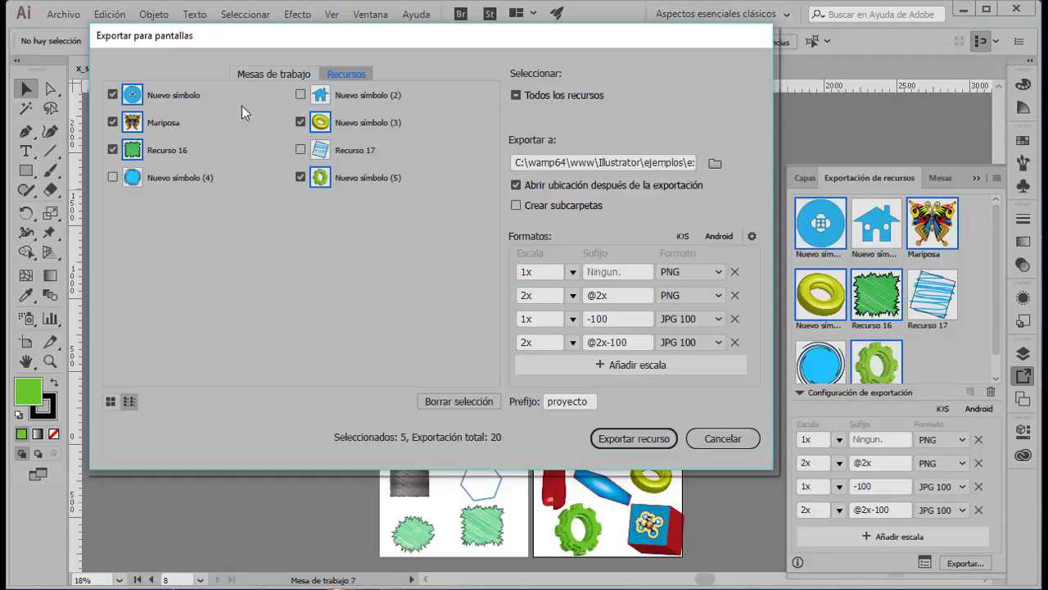
pyautogui.click(266, 77)
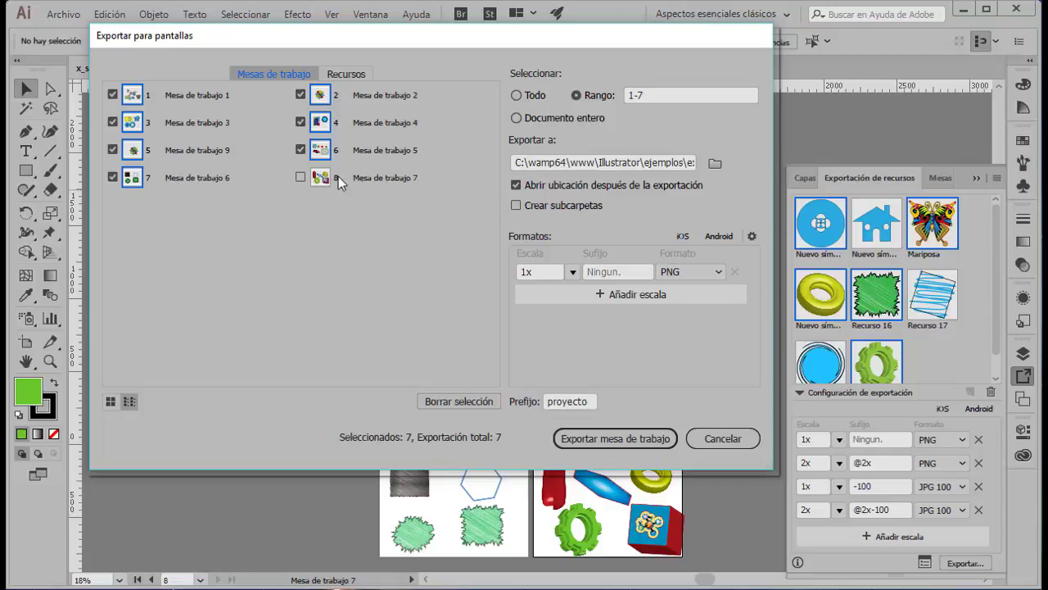
# Uncheck artboards 2–8 so only Mesa de trabajo 1 exports, then show the Recursos list.
pyautogui.click(301, 177)
pyautogui.click(301, 122)
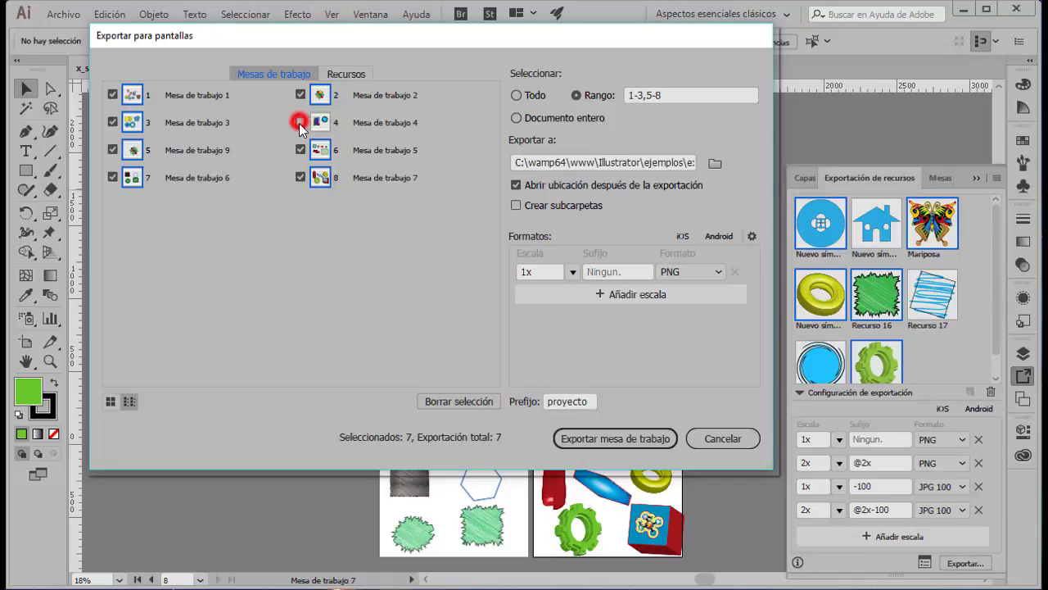
pyautogui.click(301, 149)
pyautogui.click(301, 177)
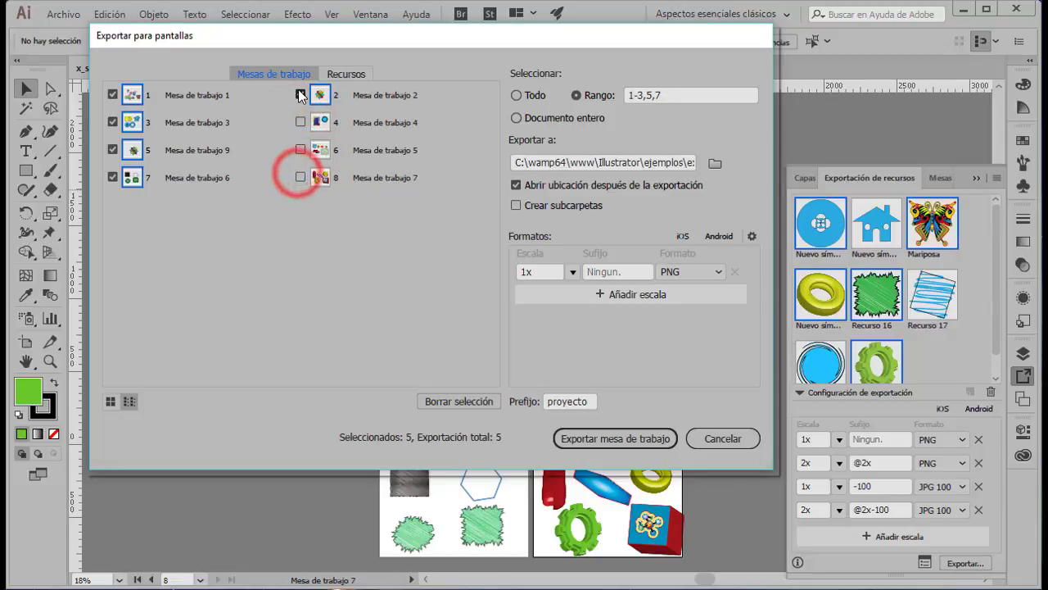
pyautogui.click(300, 95)
pyautogui.click(112, 122)
pyautogui.click(112, 150)
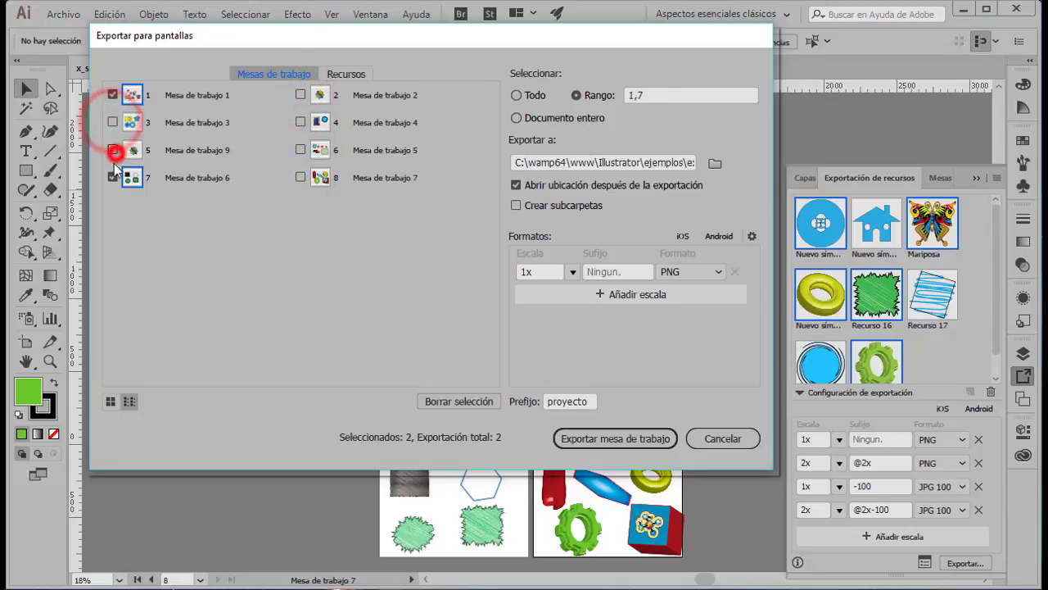
pyautogui.click(112, 177)
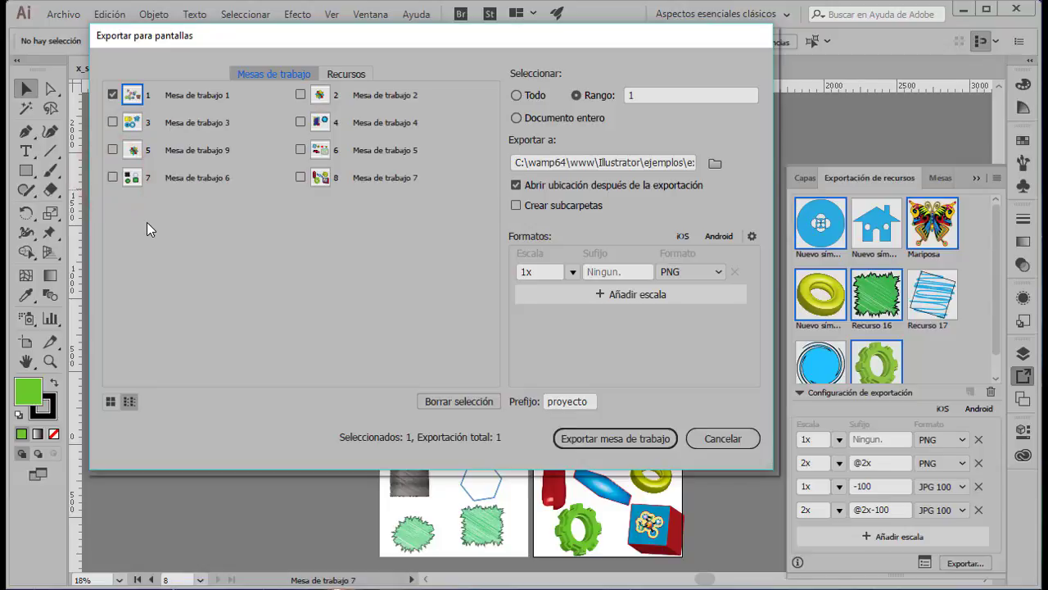
pyautogui.click(341, 75)
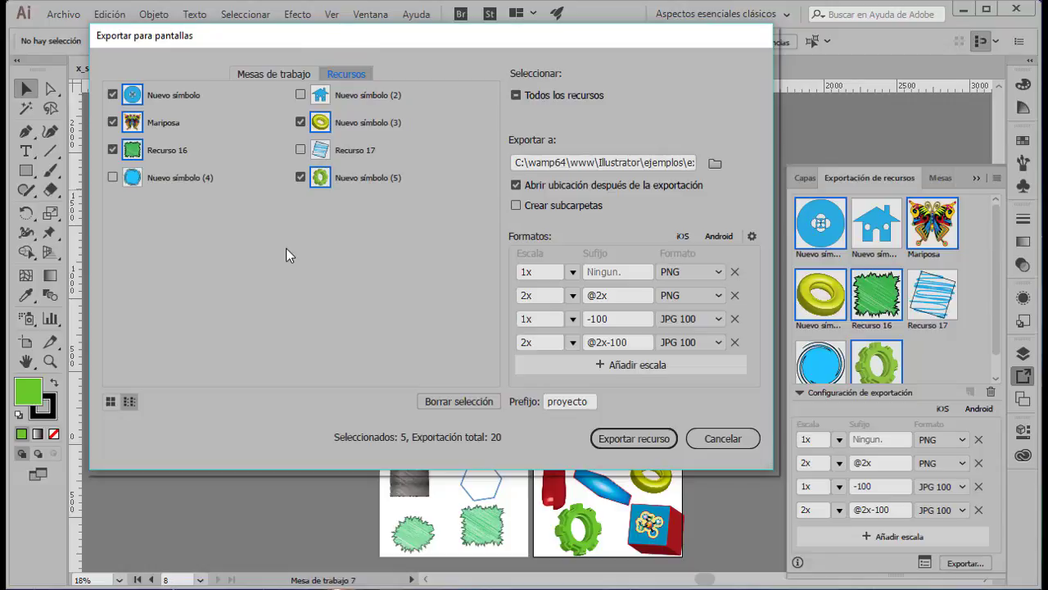
# Toggle individual symbol assets, then tick Todos los recursos to select all eight (32 files).
pyautogui.click(302, 150)
pyautogui.click(301, 123)
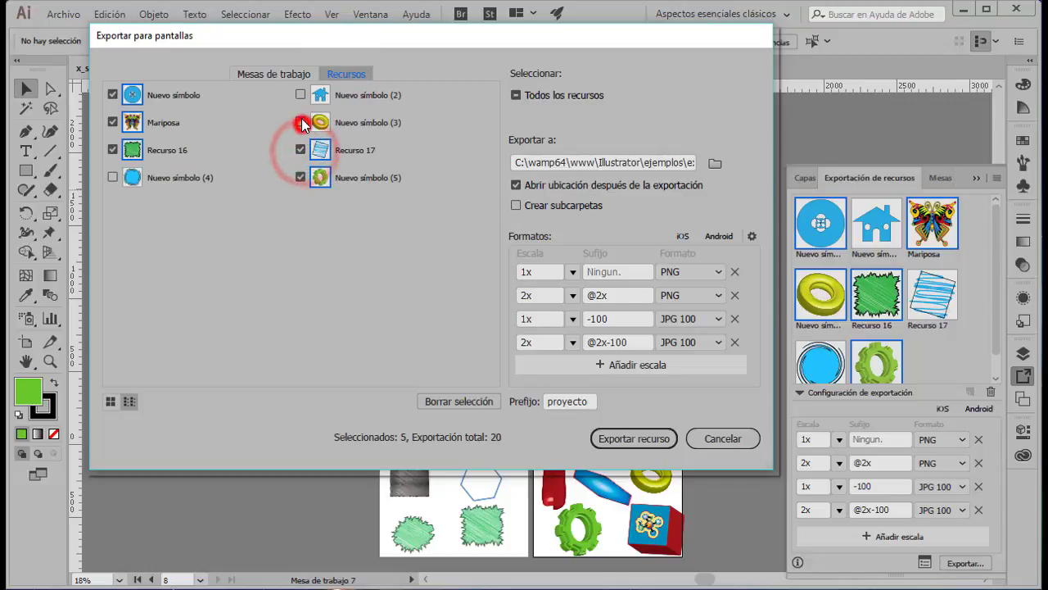
pyautogui.click(300, 95)
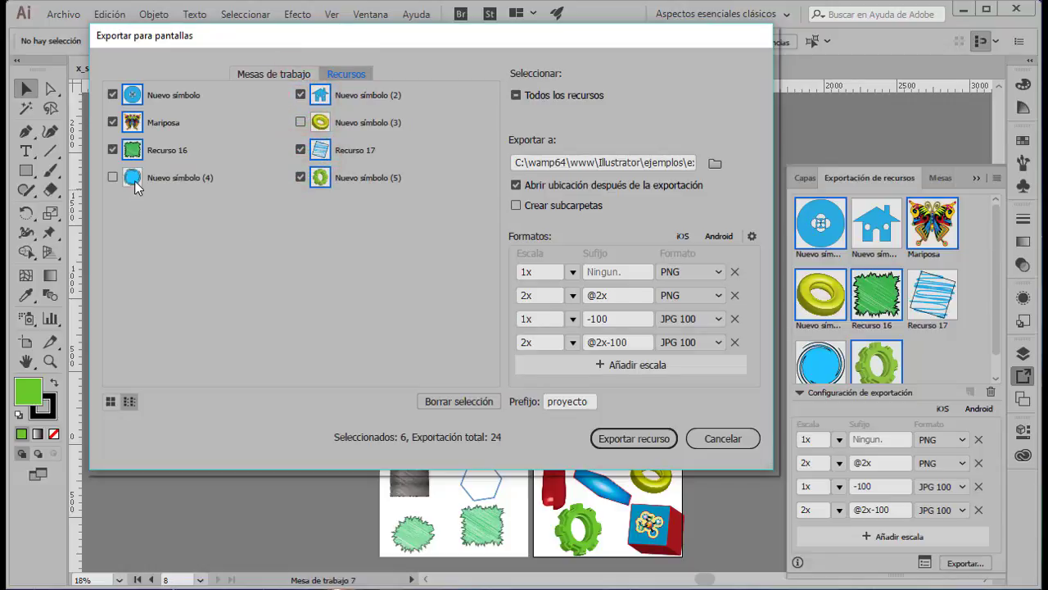
pyautogui.click(111, 178)
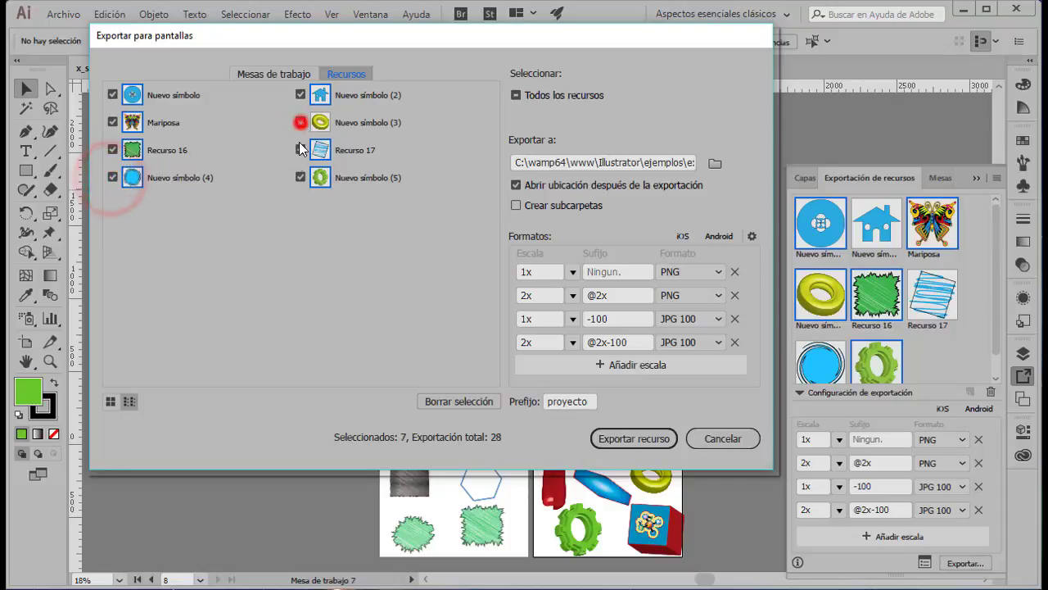
pyautogui.click(300, 122)
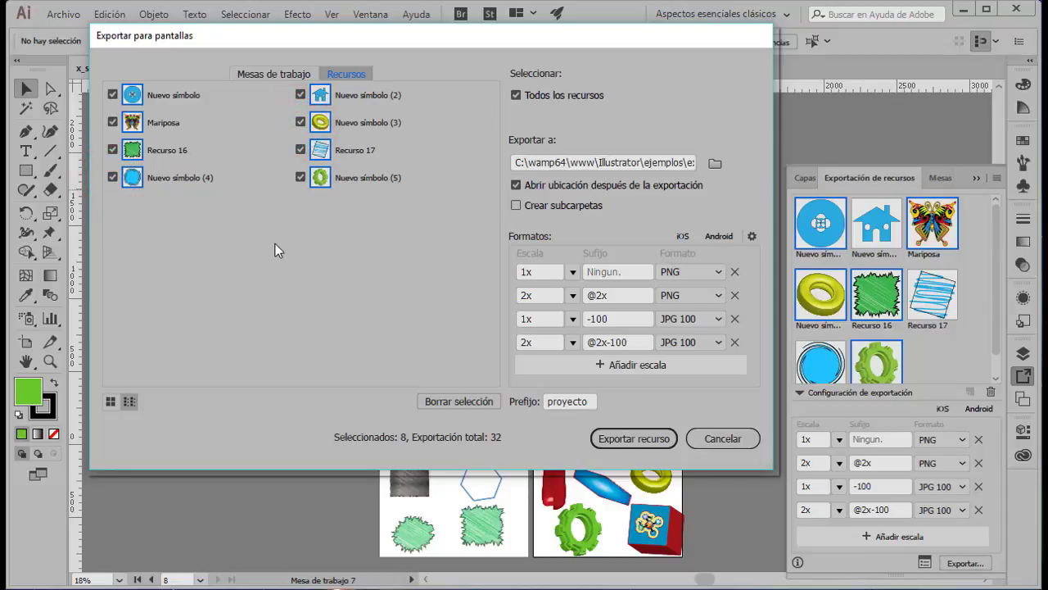
pyautogui.click(301, 178)
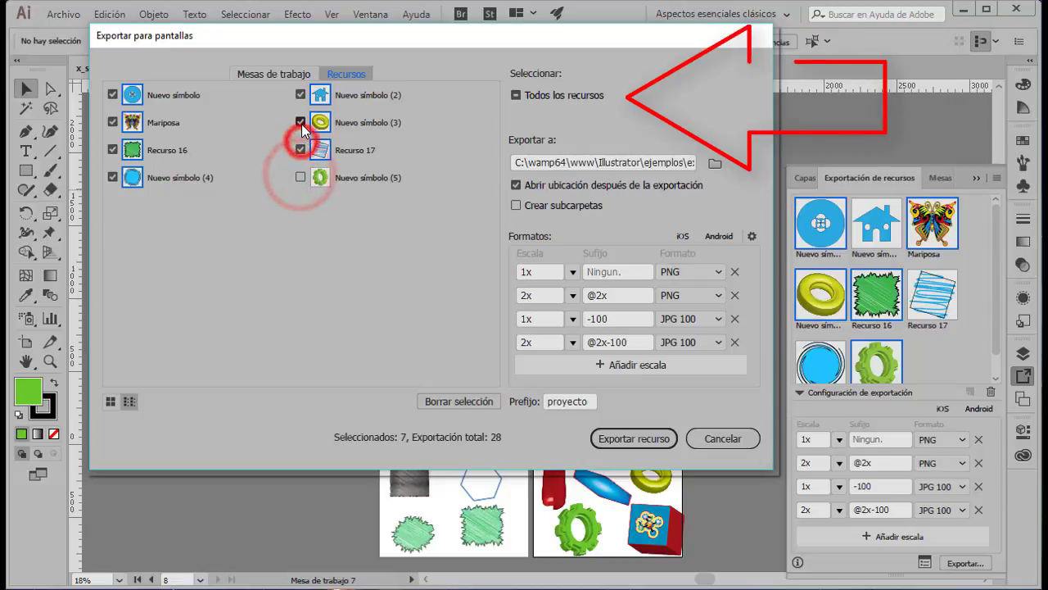
pyautogui.click(300, 122)
pyautogui.click(113, 122)
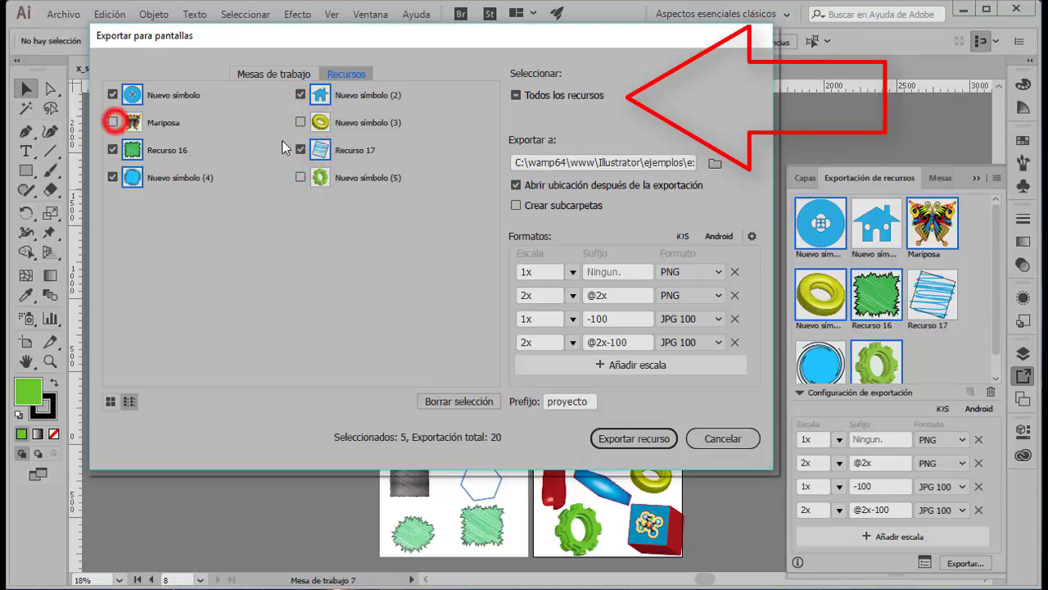
pyautogui.click(515, 96)
pyautogui.click(515, 96)
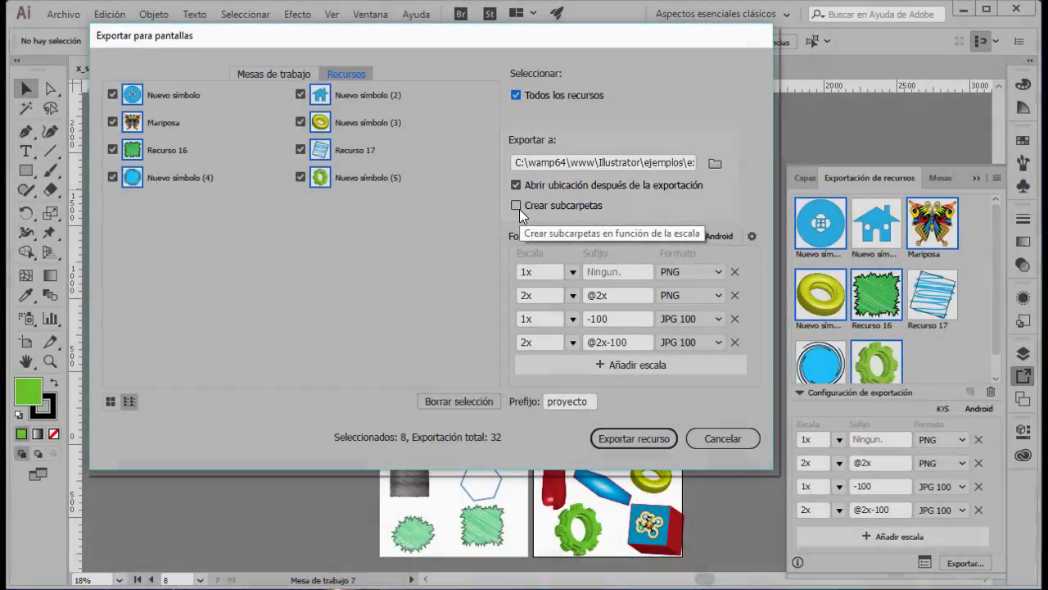
pyautogui.click(518, 207)
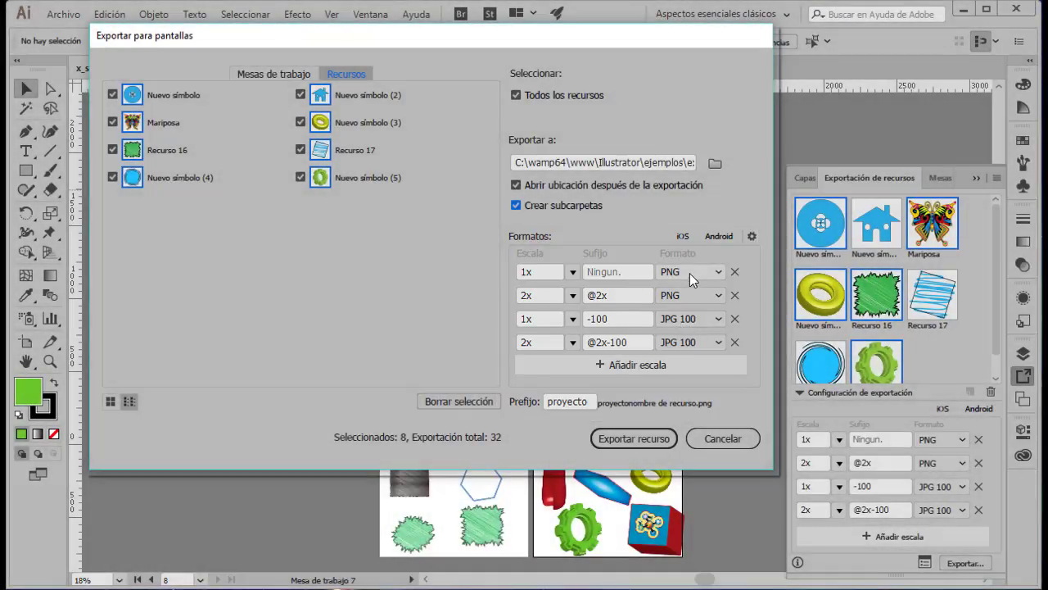
pyautogui.moveTo(540, 342)
pyautogui.click(639, 342)
pyautogui.click(639, 342)
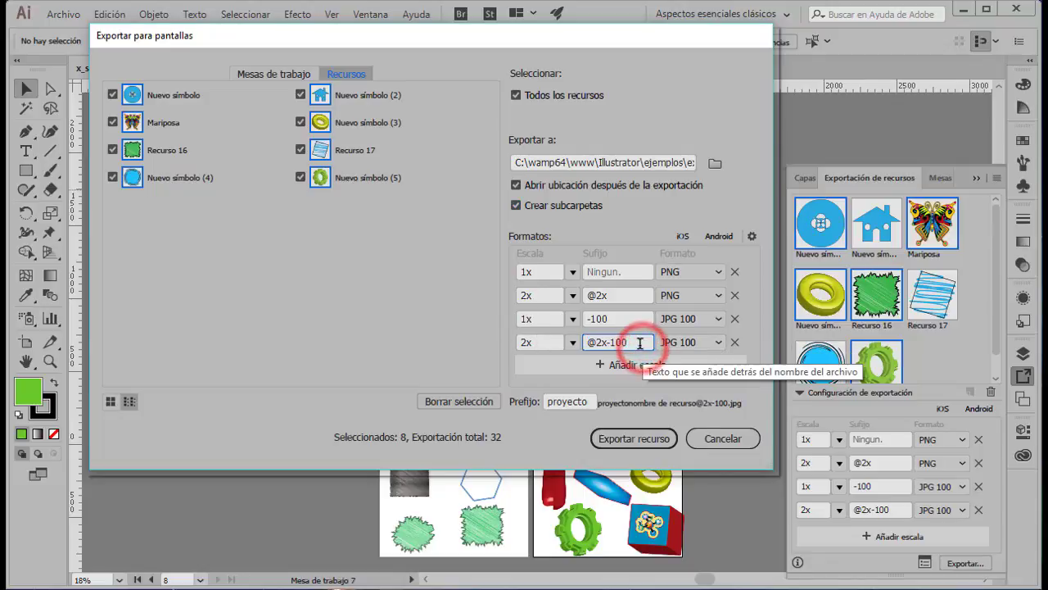
pyautogui.moveTo(638, 342); pyautogui.dragTo(579, 342)
pyautogui.press('BackSpace')
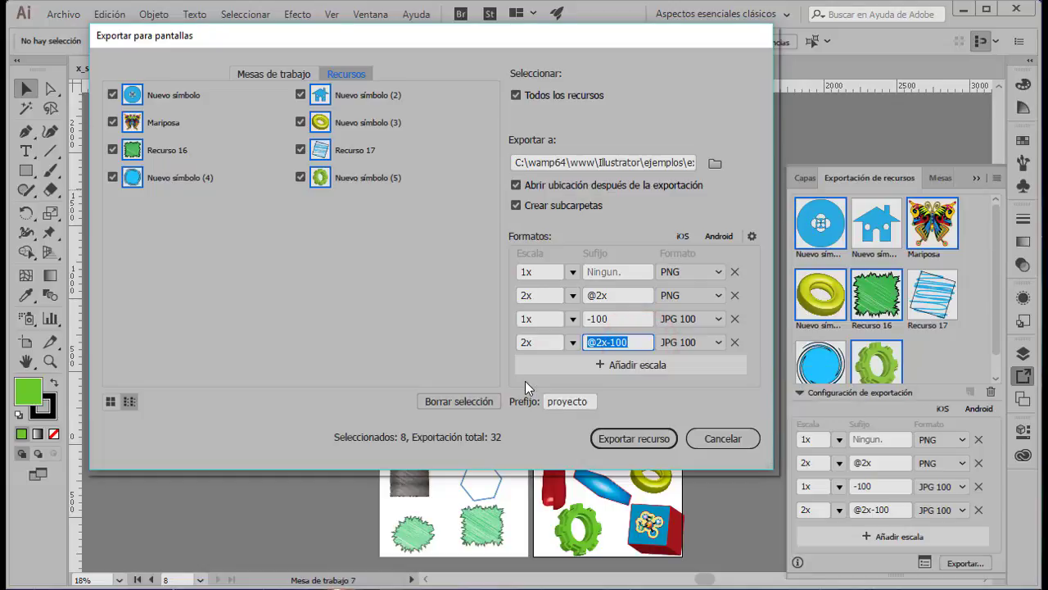
# Add 1.5x, 0.5x, 0.75x and 1x PNG scales, then export all eight assets (64 files).
pyautogui.click(595, 366)
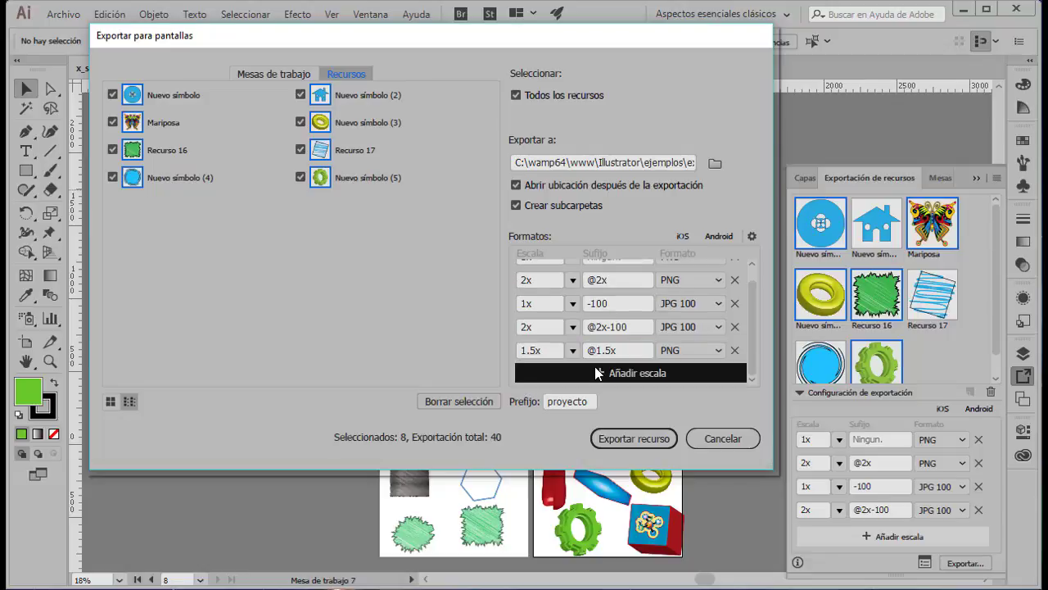
pyautogui.click(660, 373)
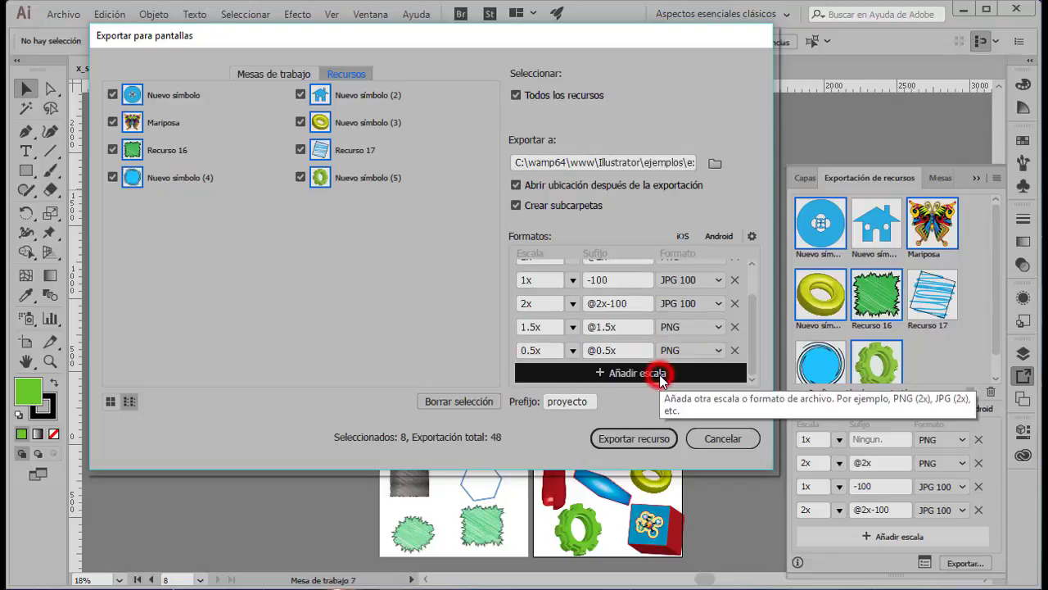
pyautogui.click(653, 375)
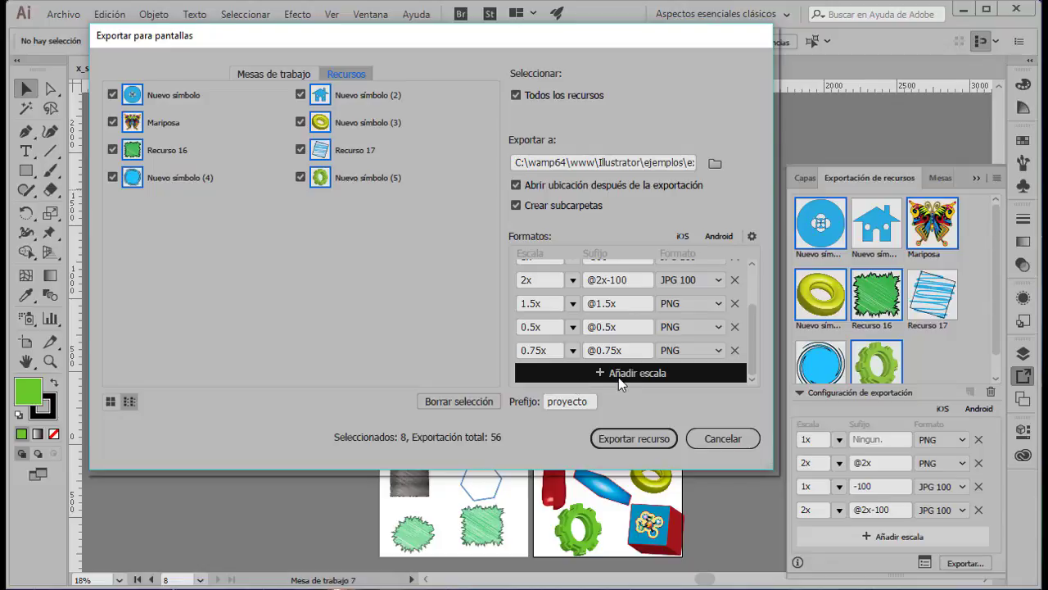
pyautogui.click(619, 376)
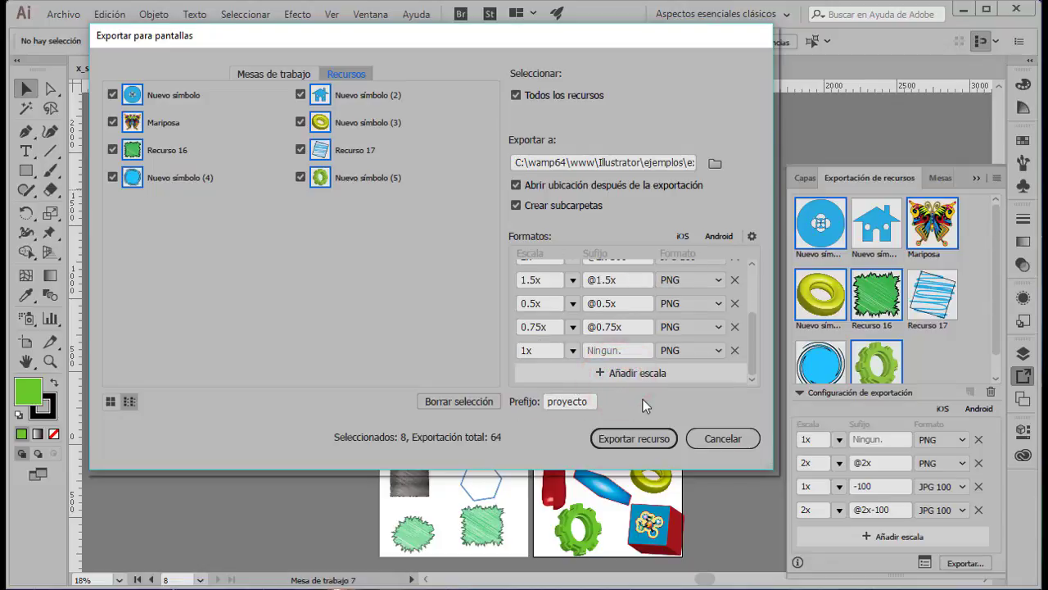
pyautogui.click(656, 441)
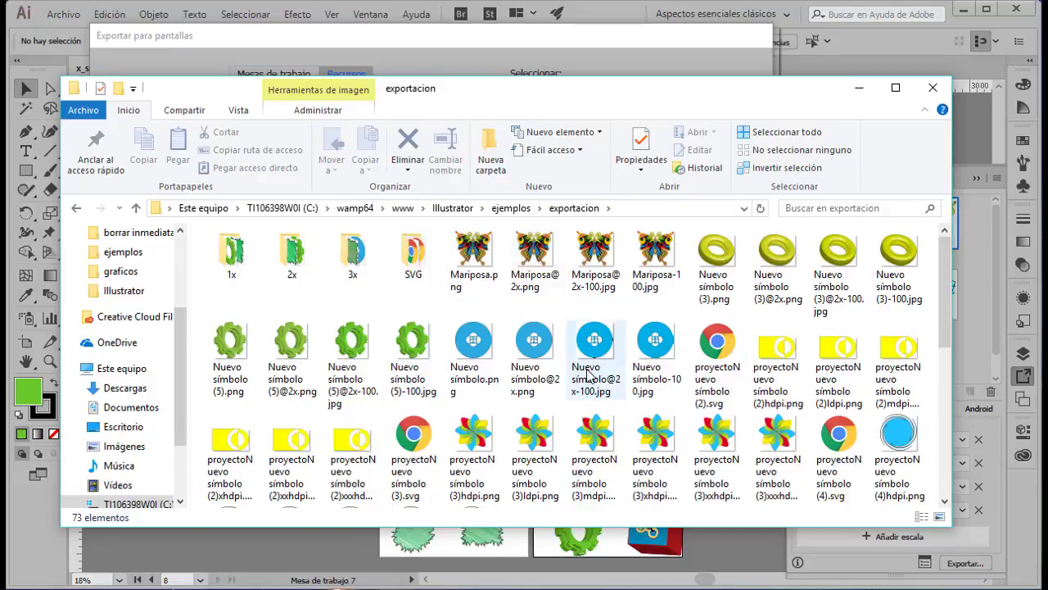
# Close the File Explorer window showing the exportacion folder.
pyautogui.click(933, 87)
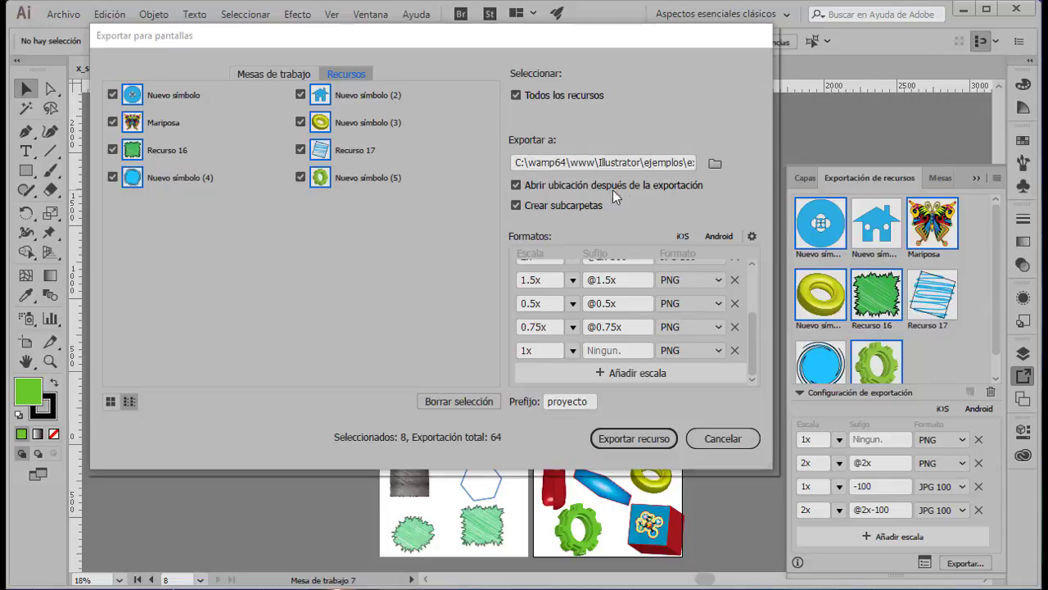
# Try the iOS preset, then apply the Android preset (0.75x ldpi to 4x xxxhdpi, 56 files).
pyautogui.click(683, 236)
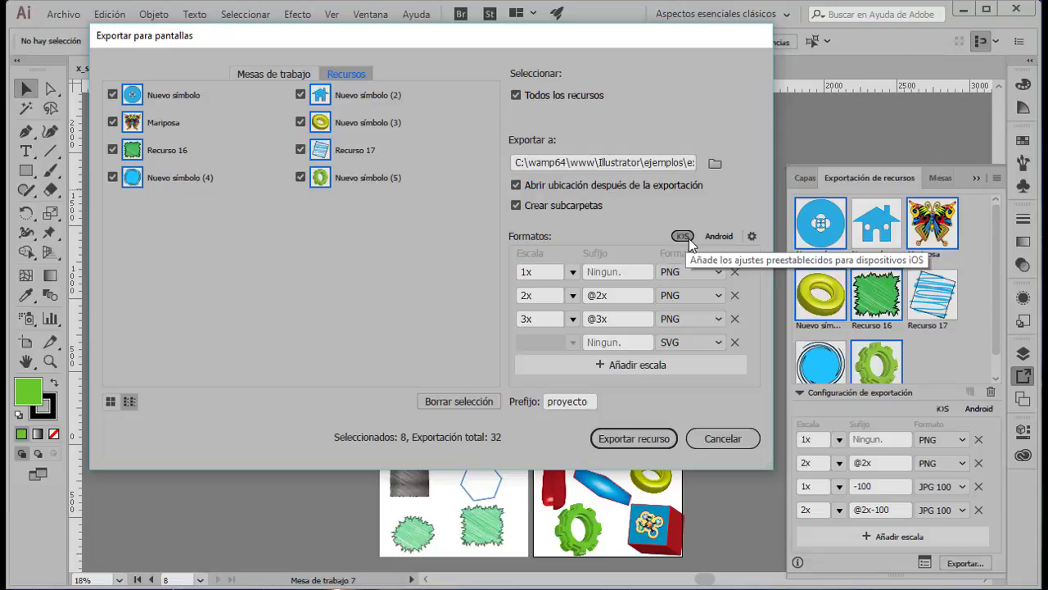
pyautogui.click(719, 237)
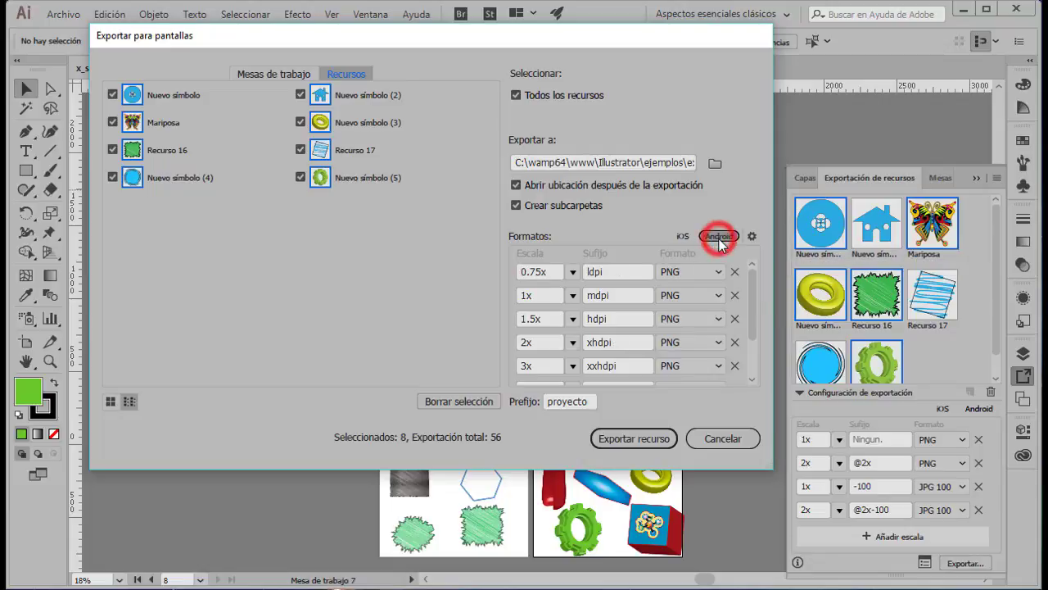
pyautogui.scroll(-3, 652, 295)
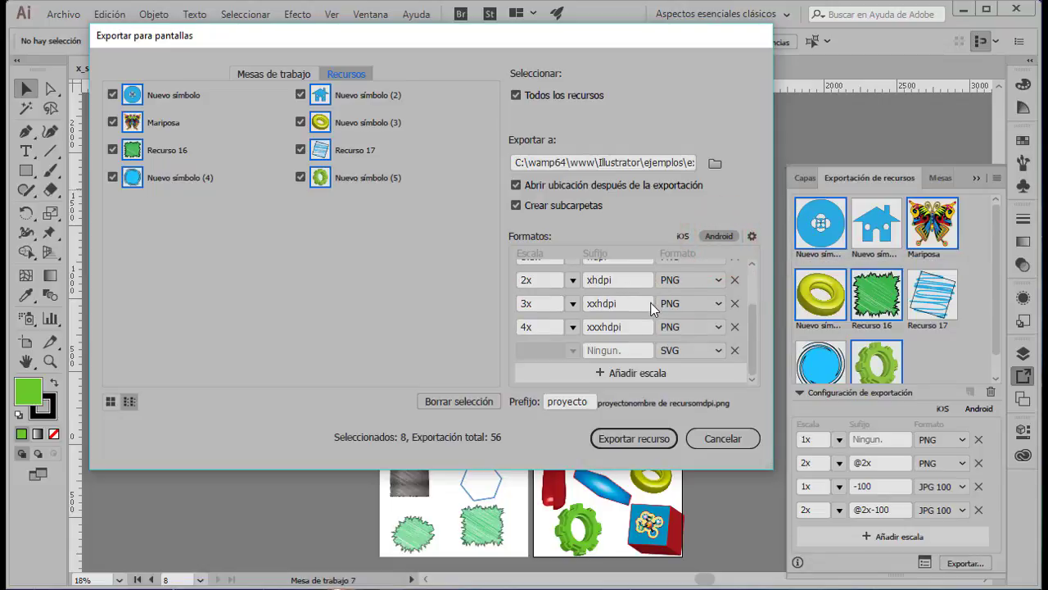
pyautogui.scroll(3, 653, 339)
pyautogui.scroll(-3, 622, 323)
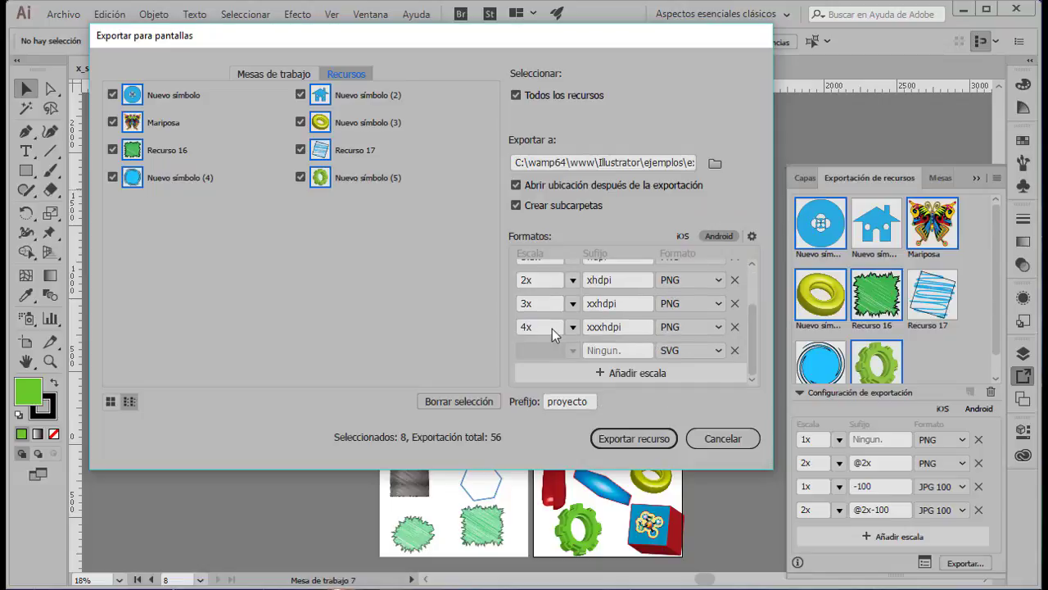
pyautogui.scroll(3, 557, 327)
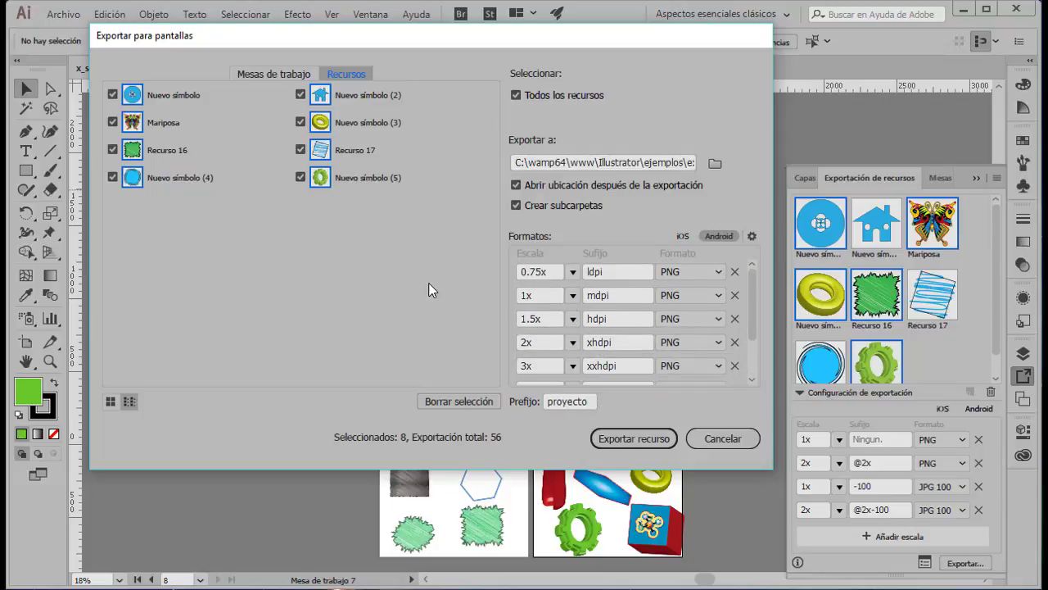